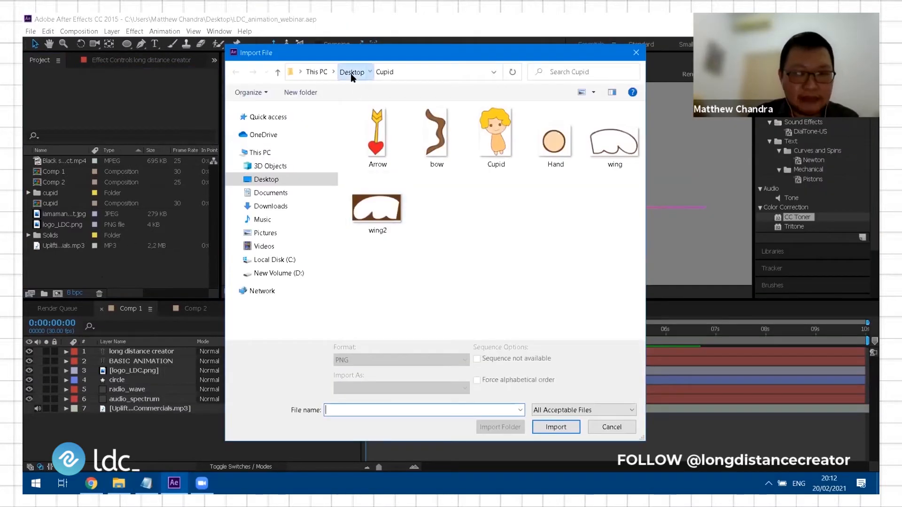
Open the Walking folder on the Desktop in the import dialog and select Walking.001 as a PNG sequence.
{"action": "left_click", "coordinate": [352, 72]}
{"action": "double_click", "coordinate": [495, 136]}
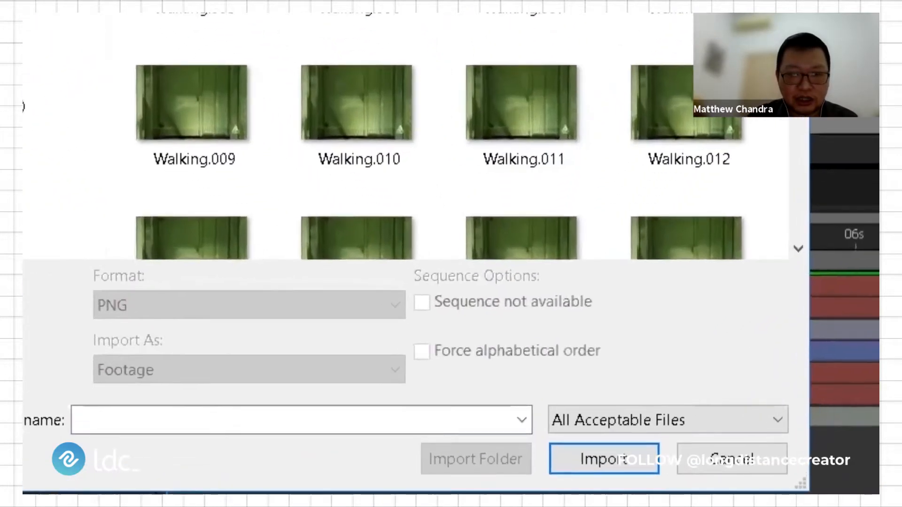
{"action": "left_click", "coordinate": [378, 150]}
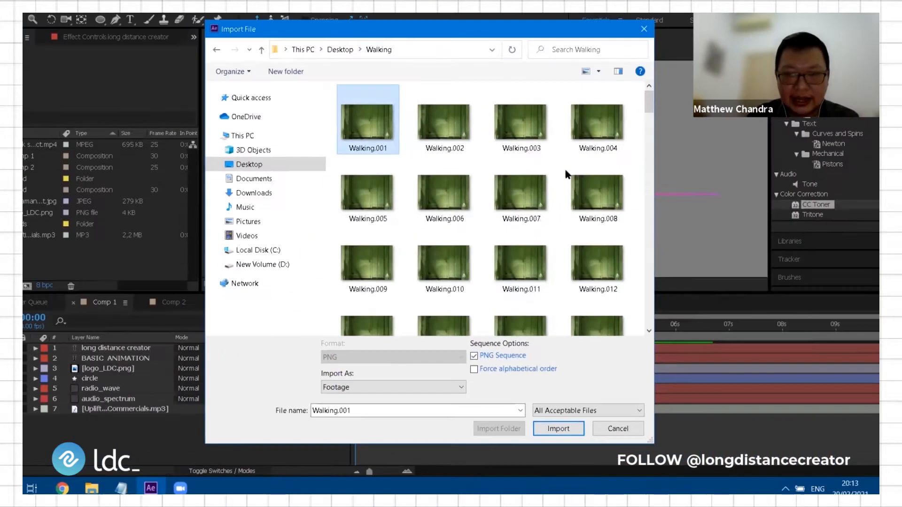
{"action": "scroll", "coordinate": [568, 234], "scroll_direction": "down", "scroll_amount": 10}
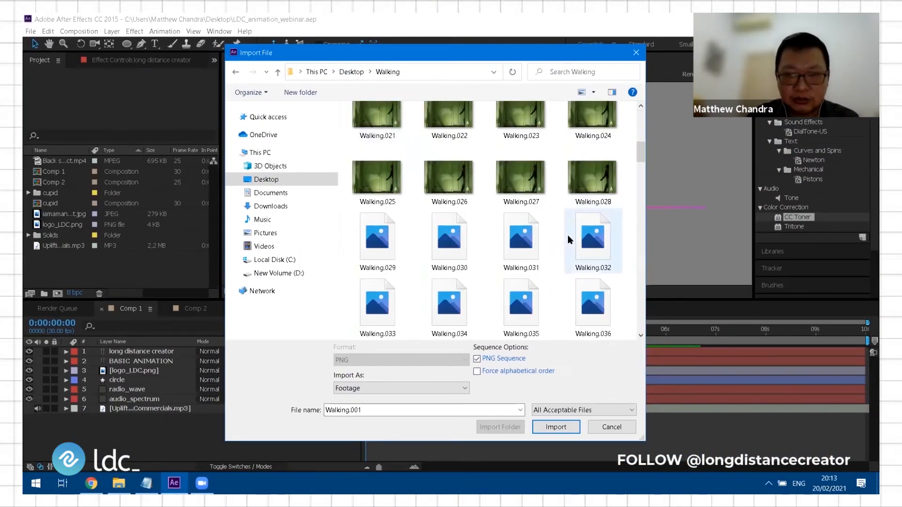
{"action": "scroll", "coordinate": [564, 246], "scroll_direction": "up", "scroll_amount": 3}
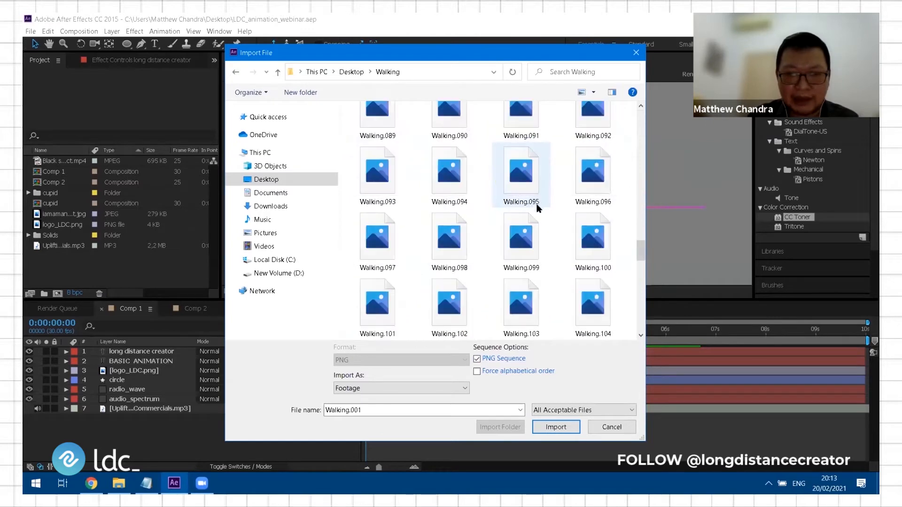
{"action": "scroll", "coordinate": [538, 211], "scroll_direction": "up", "scroll_amount": 8}
Switch to the Walking folder in File Explorer, open Walking.001 and page through the frames up to Walking.040.
{"action": "left_click", "coordinate": [120, 483]}
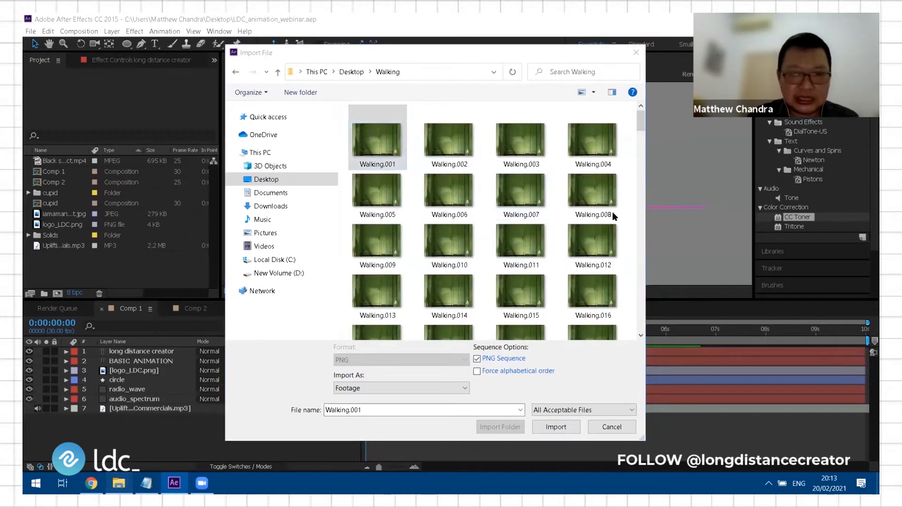
{"action": "left_click", "coordinate": [532, 195]}
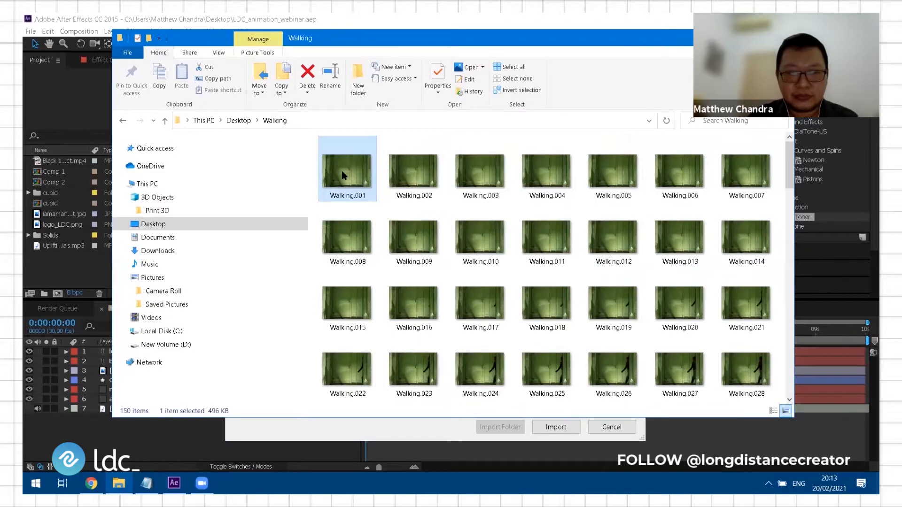
{"action": "double_click", "coordinate": [342, 171]}
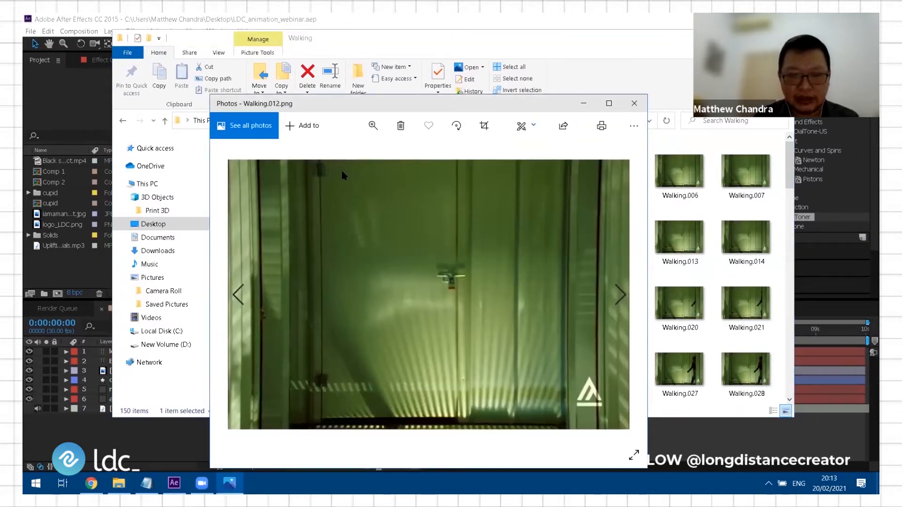
{"action": "key", "text": "Right"}
{"action": "key", "text": "Right"}
{"action": "key", "text": "Right"}
{"action": "key", "text": "Right"}
{"action": "key", "text": "Right"}
{"action": "key", "text": "Right"}
{"action": "key", "text": "Right"}
{"action": "key", "text": "Right"}
{"action": "key", "text": "Right"}
{"action": "key", "text": "Right"}
{"action": "key", "text": "Right"}
{"action": "key", "text": "Right"}
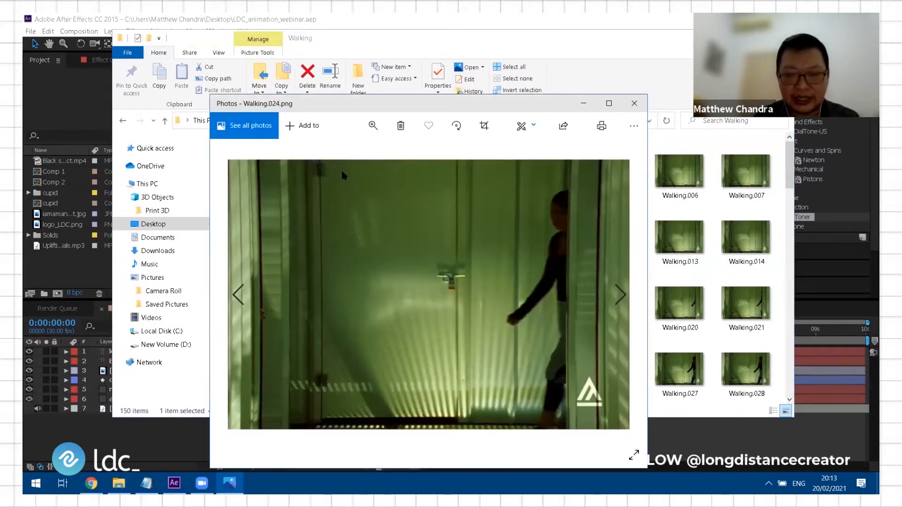
{"action": "key", "text": "Right"}
{"action": "key", "text": "Right"}
{"action": "key", "text": "Right"}
{"action": "key", "text": "Right"}
{"action": "key", "text": "Right"}
{"action": "key", "text": "Right"}
{"action": "key", "text": "Right"}
{"action": "key", "text": "Right"}
{"action": "key", "text": "Right"}
{"action": "key", "text": "Right"}
{"action": "key", "text": "Right"}
{"action": "key", "text": "Right"}
{"action": "key", "text": "Right"}
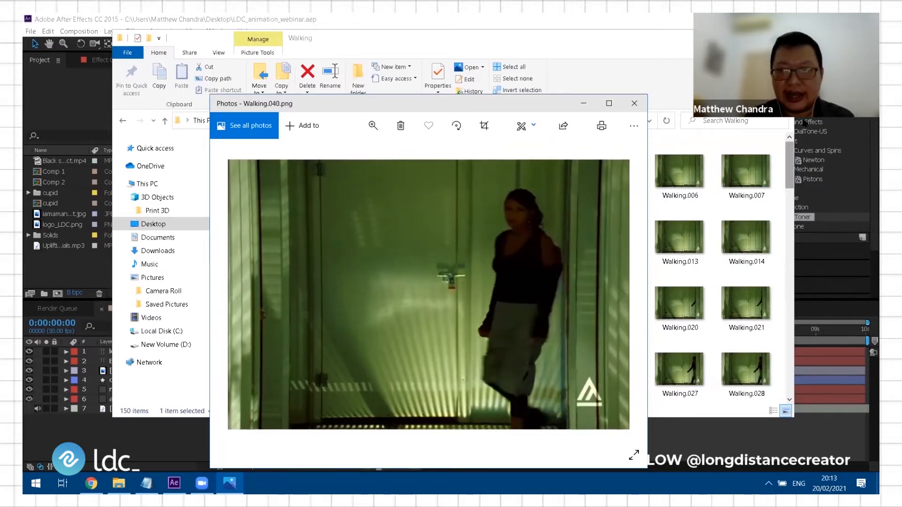
{"action": "left_click", "coordinate": [634, 103]}
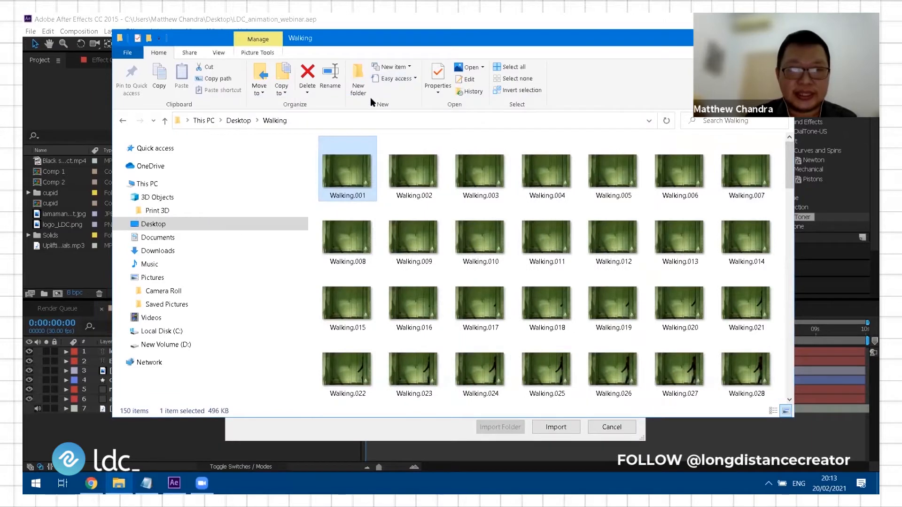
Switch back to After Effects, import the Walking frames as a PNG sequence and create a new composition from that footage.
{"action": "key", "text": "alt+Tab"}
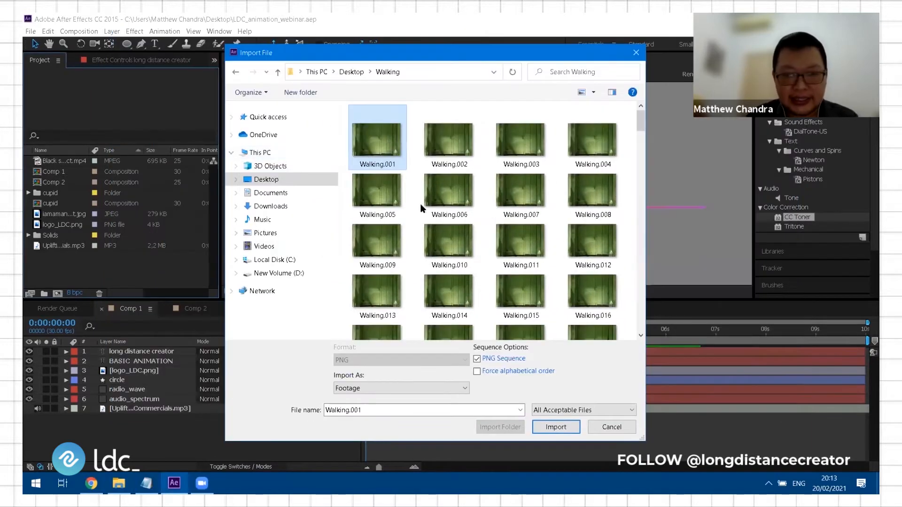
{"action": "left_click", "coordinate": [558, 427]}
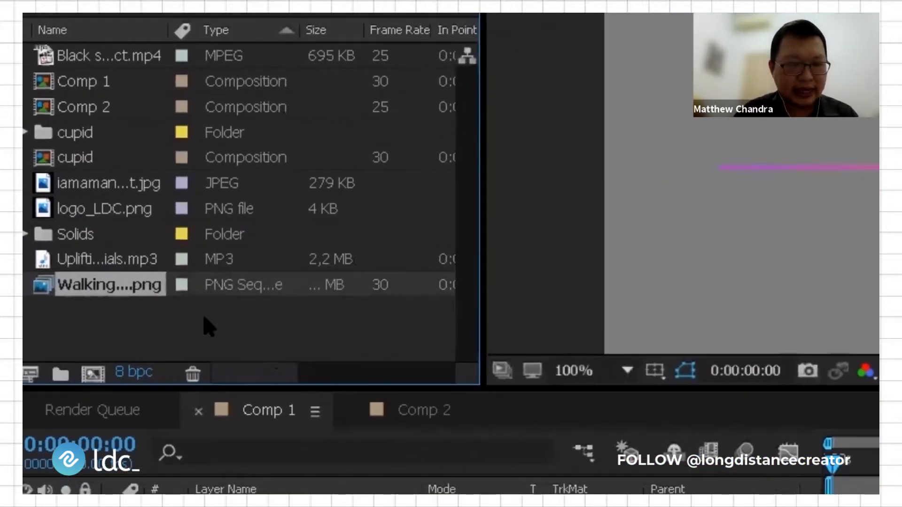
{"action": "right_click", "coordinate": [113, 289]}
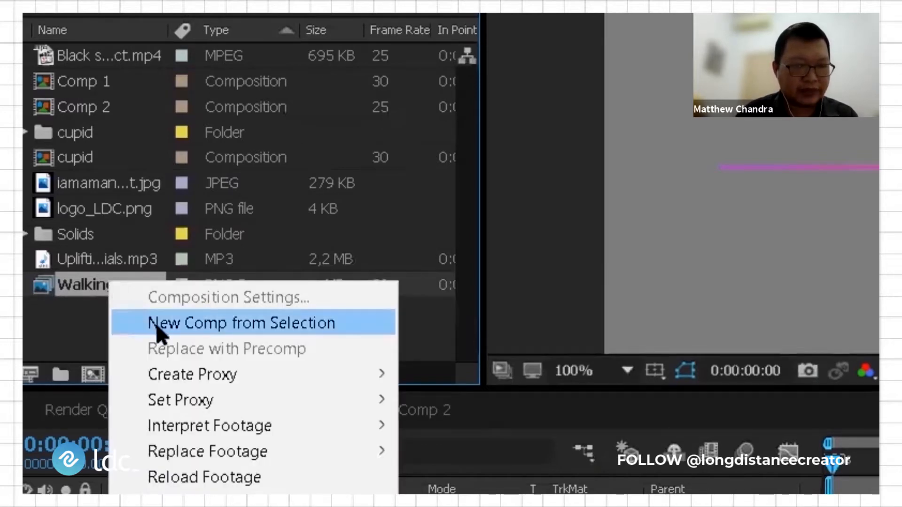
{"action": "left_click", "coordinate": [169, 335]}
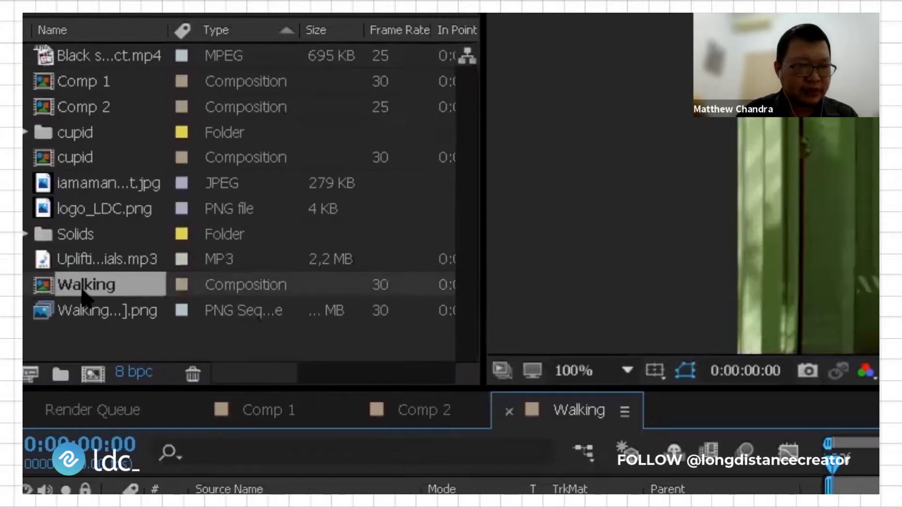
Rename the Walking composition to Comp 3.
{"action": "right_click", "coordinate": [86, 292]}
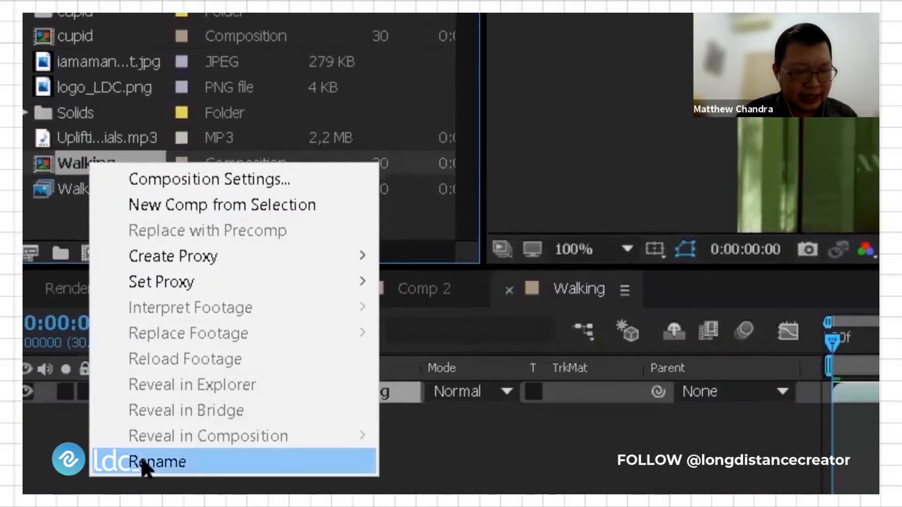
{"action": "left_click", "coordinate": [127, 462]}
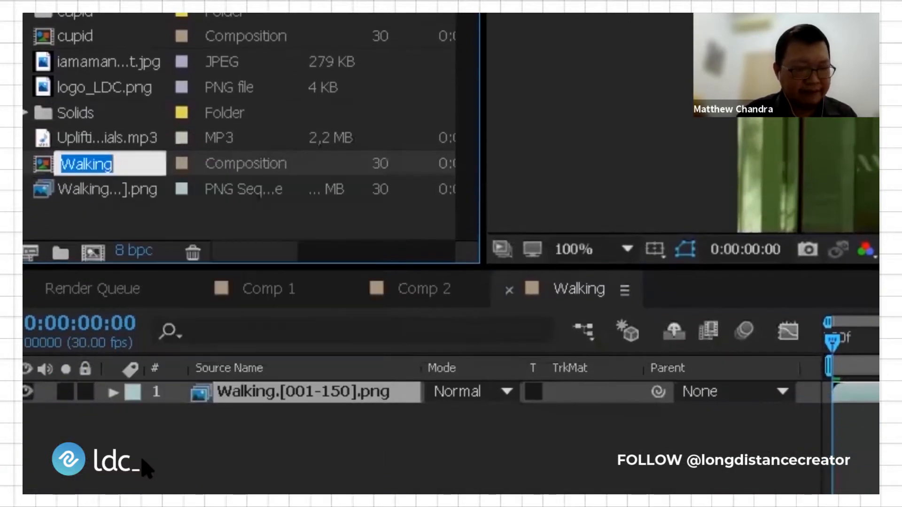
{"action": "type", "text": "Comp 3"}
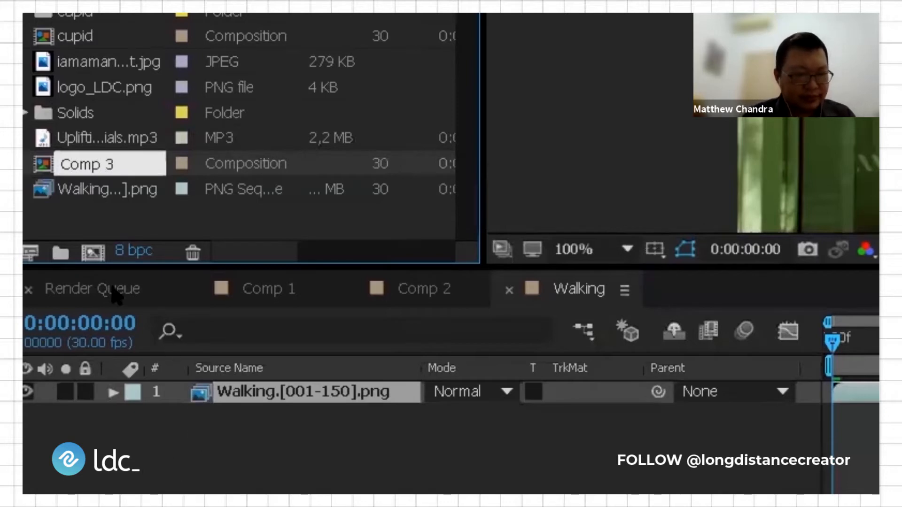
{"action": "key", "text": "Return"}
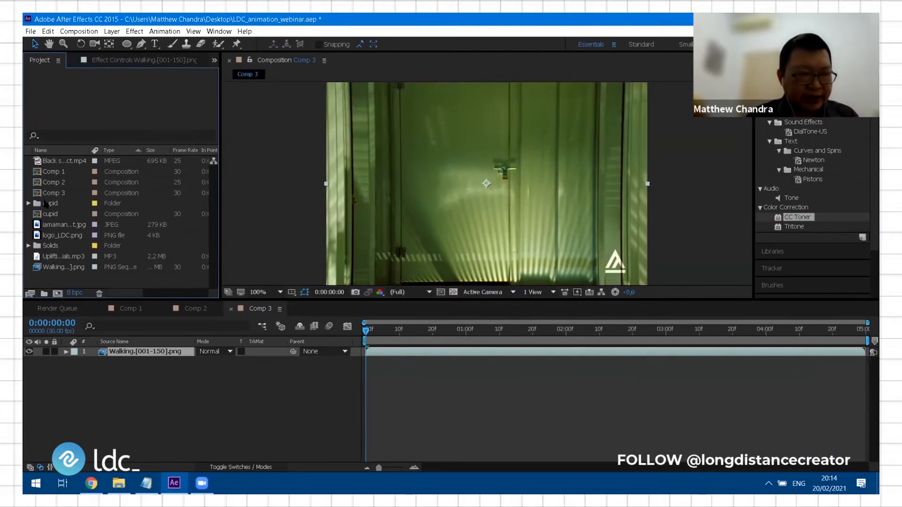
{"action": "left_click", "coordinate": [176, 402]}
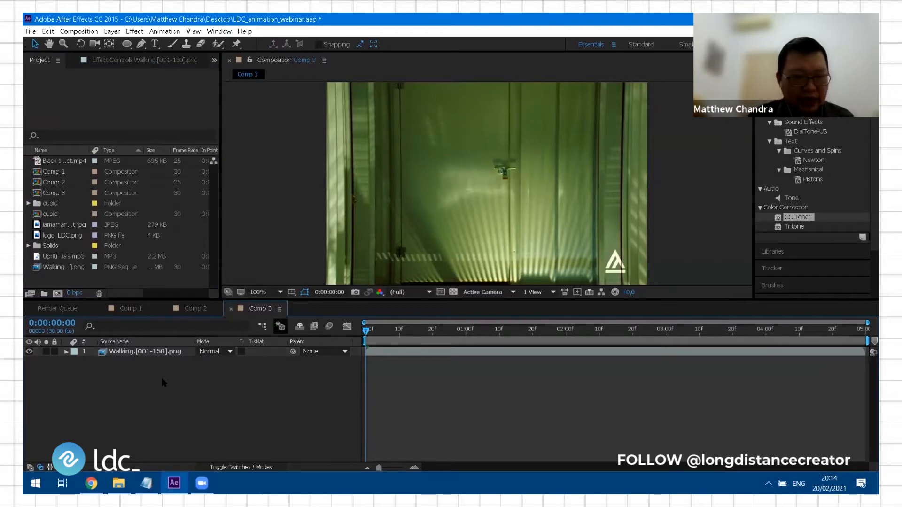
Scrub back and forth through the Comp 3 timeline to review the woman's walk in the imported footage.
{"action": "left_click", "coordinate": [373, 335]}
{"action": "left_click_drag", "start_coordinate": [385, 336], "coordinate": [835, 322]}
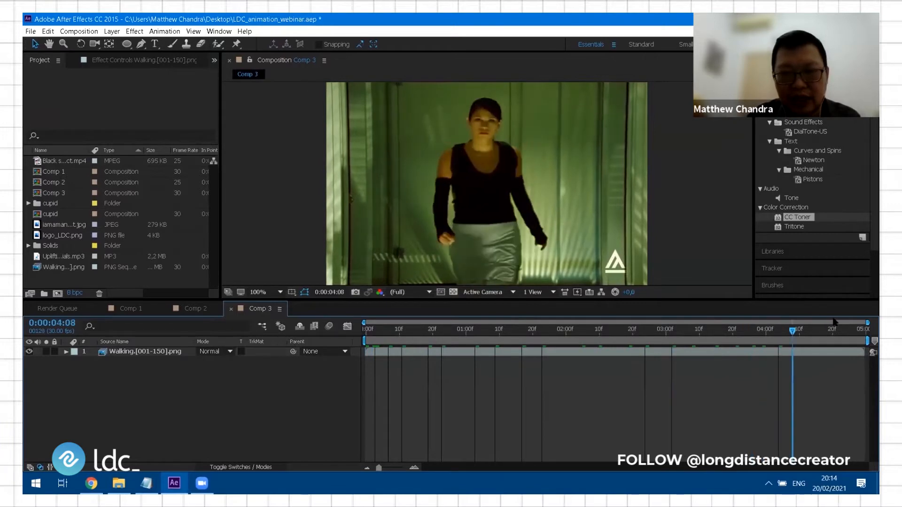
{"action": "left_click_drag", "start_coordinate": [737, 339], "coordinate": [362, 338]}
{"action": "scroll", "coordinate": [521, 170], "scroll_direction": "down", "scroll_amount": 1}
{"action": "scroll", "coordinate": [521, 188], "scroll_direction": "up", "scroll_amount": 1}
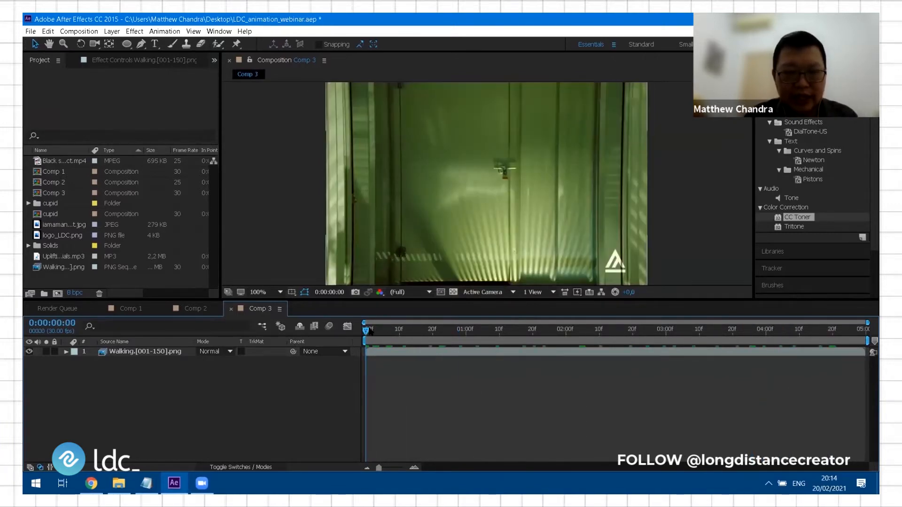
{"action": "left_click_drag", "start_coordinate": [615, 330], "coordinate": [365, 345]}
{"action": "left_click_drag", "start_coordinate": [549, 139], "coordinate": [480, 170]}
{"action": "left_click_drag", "start_coordinate": [390, 331], "coordinate": [426, 337]}
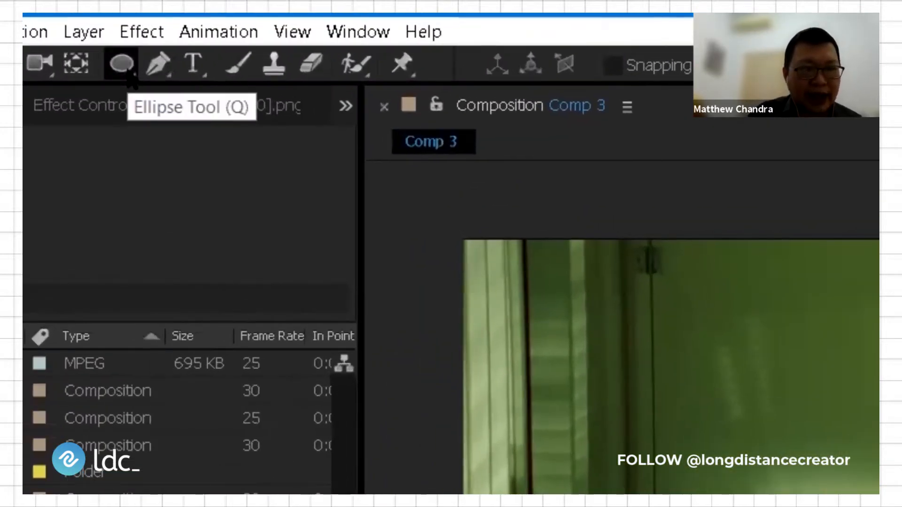
Choose the Ellipse Tool among the shape tools and move the playhead to 0:00:00:20.
{"action": "left_click", "coordinate": [136, 70]}
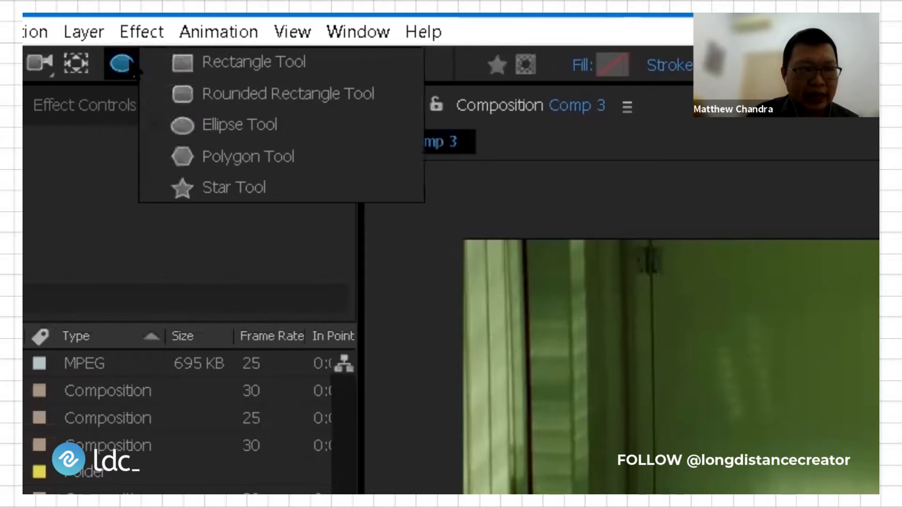
{"action": "left_click", "coordinate": [54, 192]}
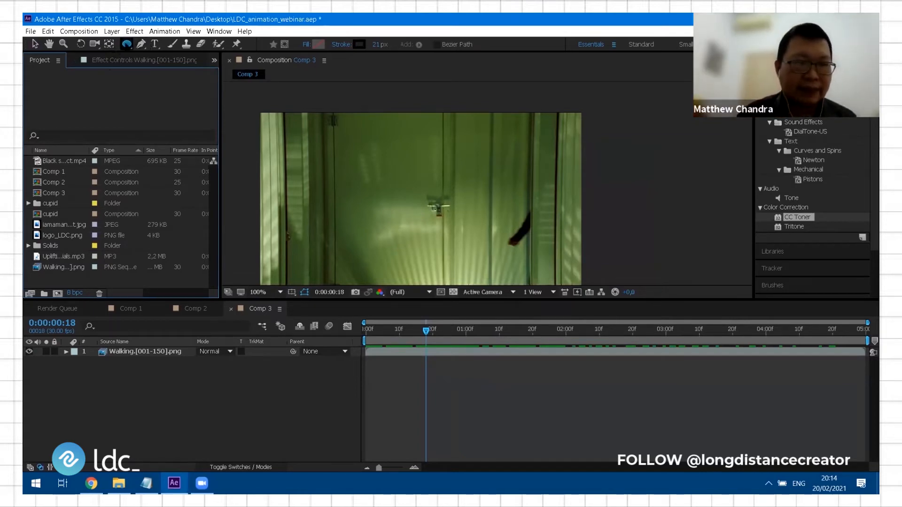
{"action": "left_click", "coordinate": [126, 44]}
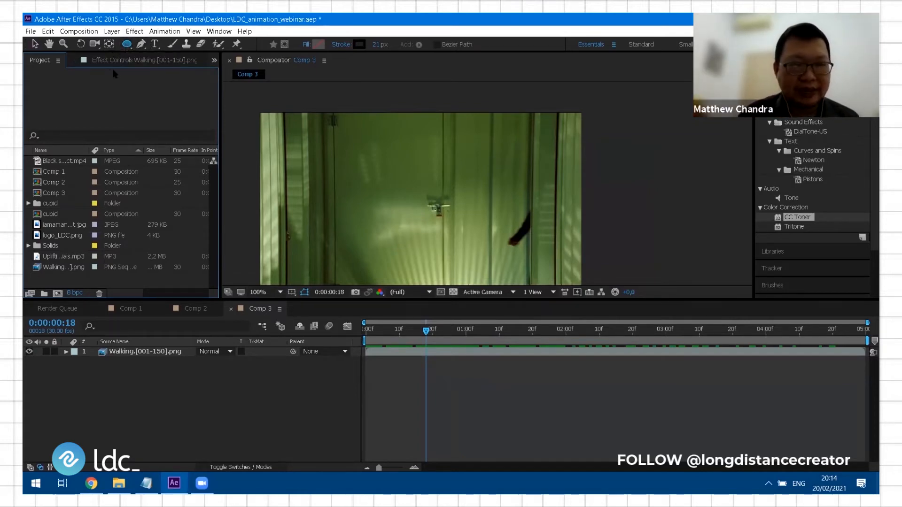
{"action": "left_click", "coordinate": [406, 332]}
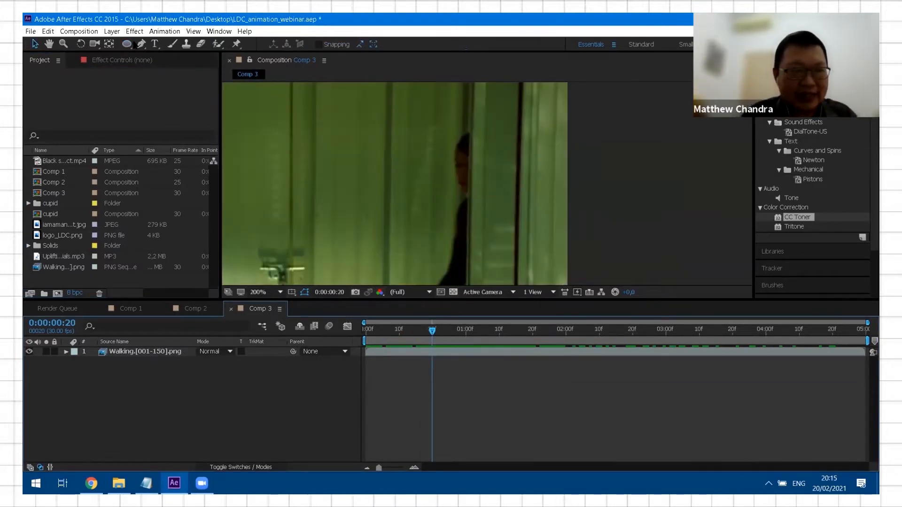
Draw a circle beside the woman's head with no layer selected, and delete the resulting shape layer.
{"action": "left_click", "coordinate": [127, 43]}
{"action": "left_click_drag", "start_coordinate": [364, 118], "coordinate": [484, 235]}
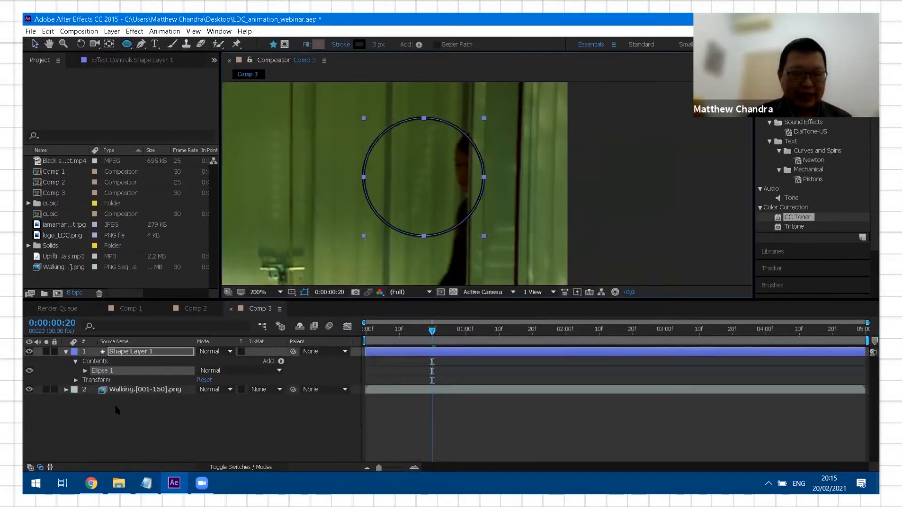
{"action": "left_click", "coordinate": [132, 344]}
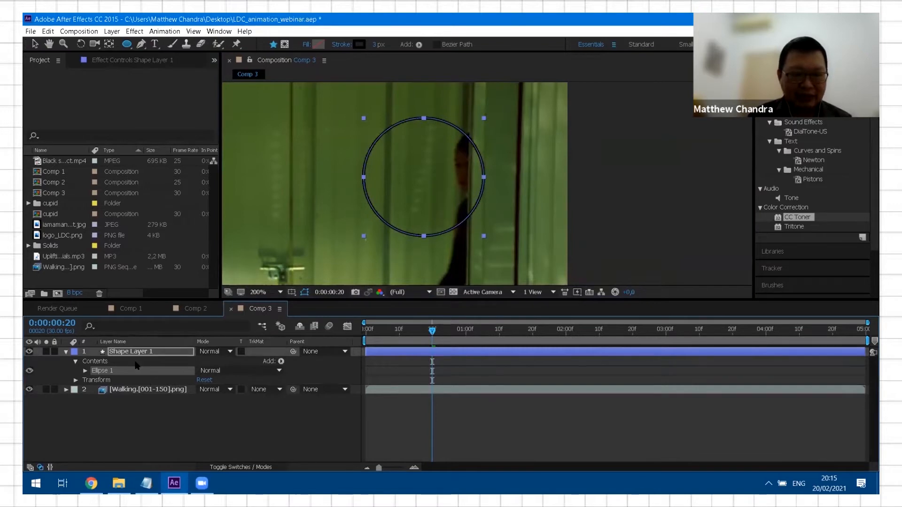
{"action": "left_click", "coordinate": [147, 354]}
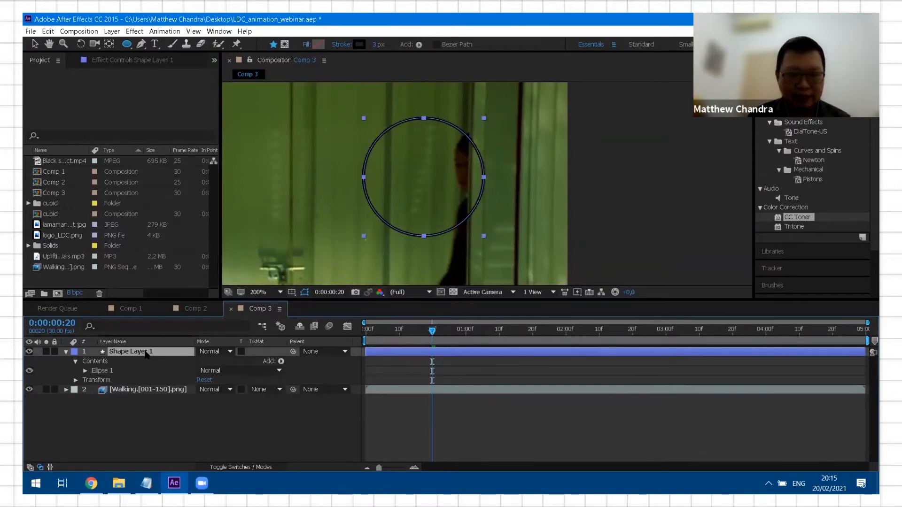
{"action": "key", "text": "Delete"}
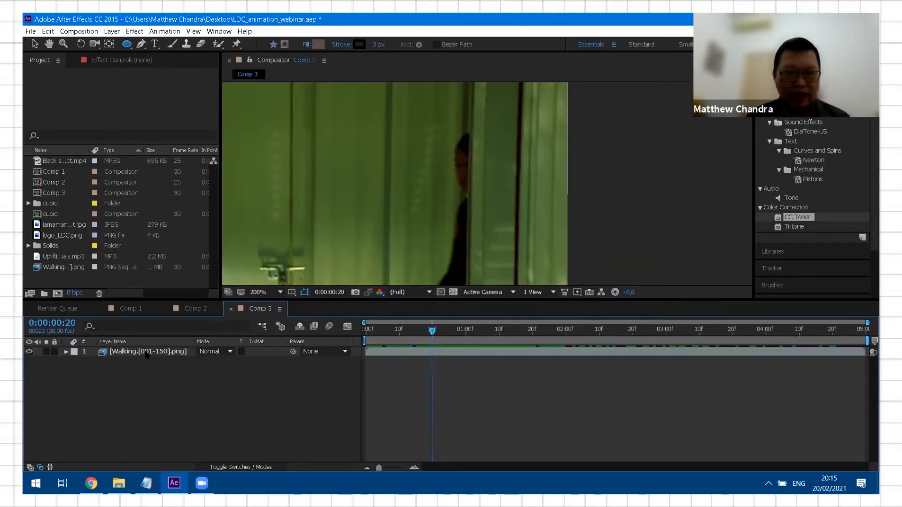
Select the Walking footage layer and draw an elliptical mask on it around the woman's head and the door frame.
{"action": "left_click", "coordinate": [146, 353]}
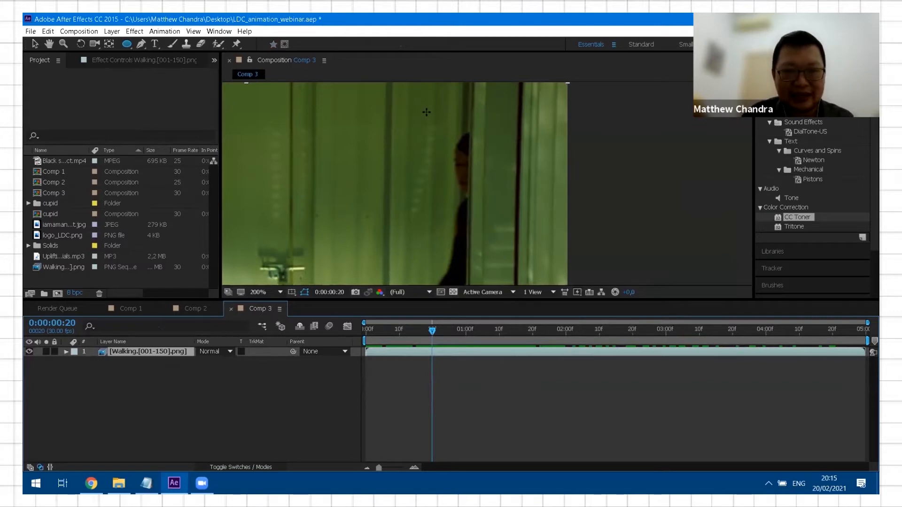
{"action": "left_click_drag", "start_coordinate": [426, 112], "coordinate": [571, 243]}
{"action": "left_click", "coordinate": [34, 44]}
{"action": "left_click", "coordinate": [491, 211]}
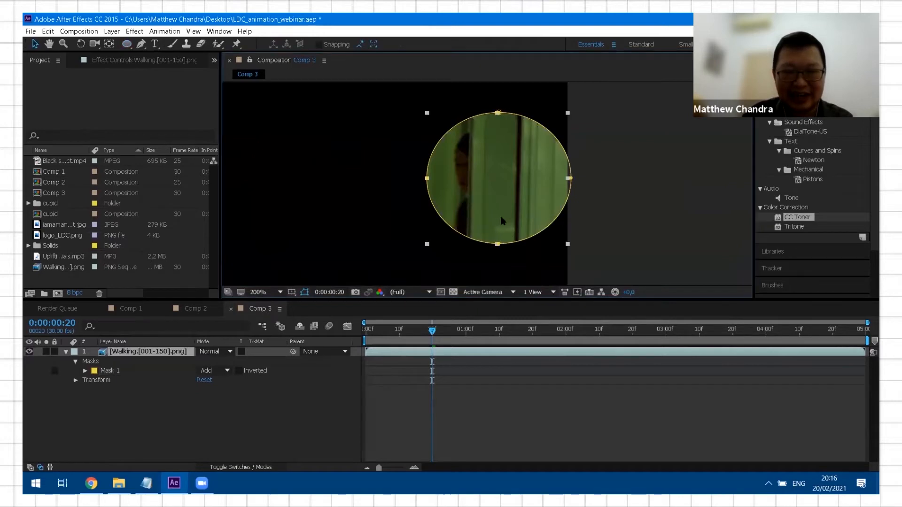
Try to reposition the masked circle while the whole Walking layer is selected, and undo each move.
{"action": "mouse_move", "coordinate": [500, 217]}
{"action": "left_mouse_down"}
{"action": "mouse_move", "coordinate": [475, 205]}
{"action": "mouse_move", "coordinate": [497, 221]}
{"action": "left_mouse_up"}
{"action": "key", "text": "ctrl+z"}
{"action": "left_click", "coordinate": [606, 199]}
{"action": "left_click", "coordinate": [558, 207]}
{"action": "left_click_drag", "start_coordinate": [557, 213], "coordinate": [527, 208]}
{"action": "key", "text": "ctrl+z"}
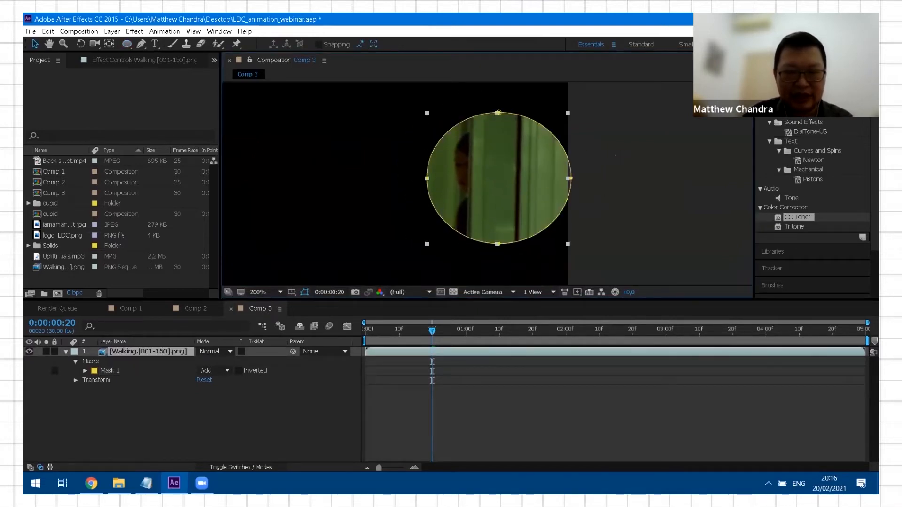
{"action": "left_click_drag", "start_coordinate": [465, 237], "coordinate": [391, 198]}
{"action": "key", "text": "ctrl+z"}
Select Mask 1 on its own and move it so that it is centred on the woman's head.
{"action": "left_click", "coordinate": [104, 123]}
{"action": "left_click", "coordinate": [111, 370]}
{"action": "left_click", "coordinate": [450, 215]}
{"action": "key", "text": "ctrl+z"}
{"action": "left_click", "coordinate": [358, 244]}
{"action": "left_click", "coordinate": [141, 371]}
{"action": "scroll", "coordinate": [452, 189], "scroll_direction": "down", "scroll_amount": 1}
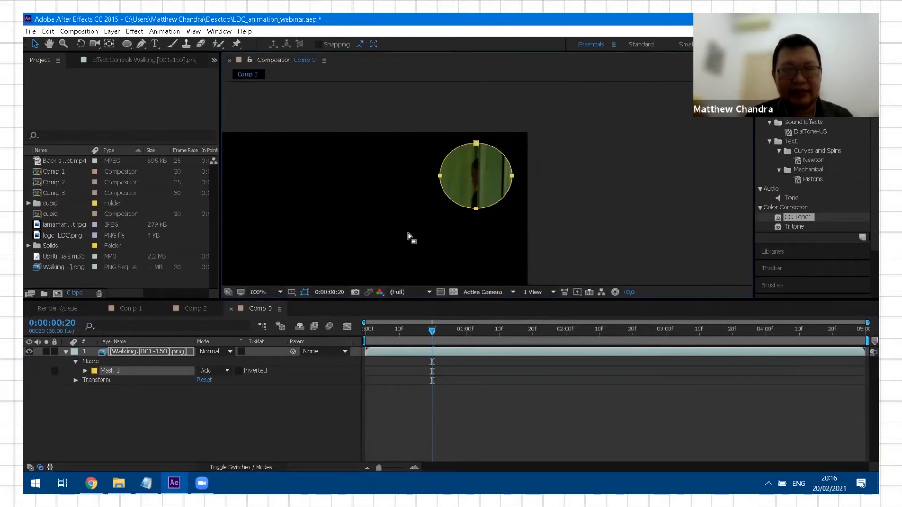
{"action": "key", "text": "space"}
{"action": "left_click_drag", "start_coordinate": [411, 238], "coordinate": [504, 190]}
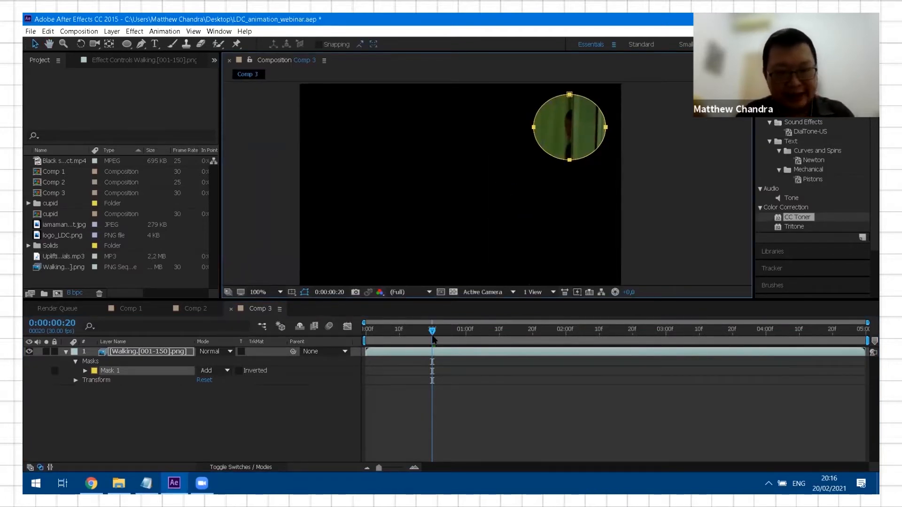
Play and scrub the masked Walking footage, stop at 0:00:00:24 and examine the woman's head inside the mask up close.
{"action": "key", "text": "space"}
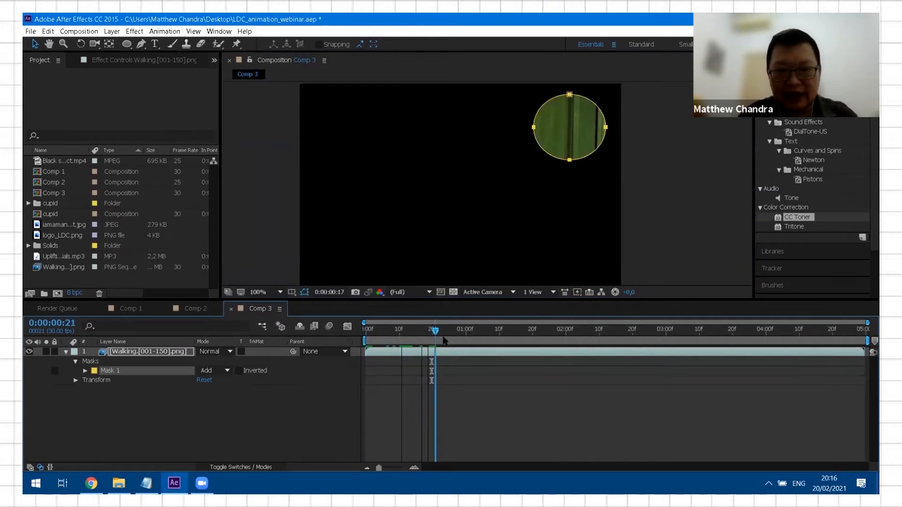
{"action": "left_click_drag", "start_coordinate": [484, 342], "coordinate": [451, 346]}
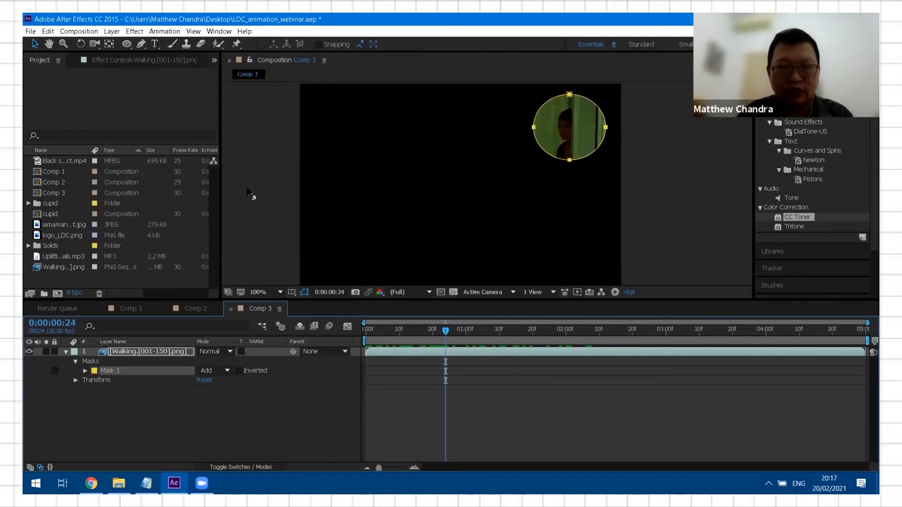
{"action": "scroll", "coordinate": [586, 143], "scroll_direction": "up", "scroll_amount": 1}
{"action": "left_click_drag", "start_coordinate": [652, 157], "coordinate": [494, 264]}
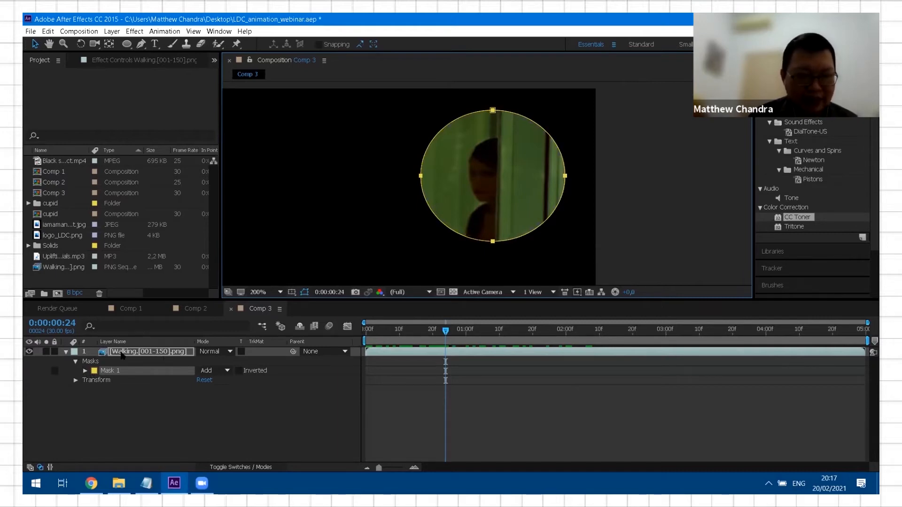
Expand Mask 1's properties on the Walking layer, set Mask Feather to 42 pixels and leave Mask Opacity at 100%.
{"action": "left_click", "coordinate": [121, 353]}
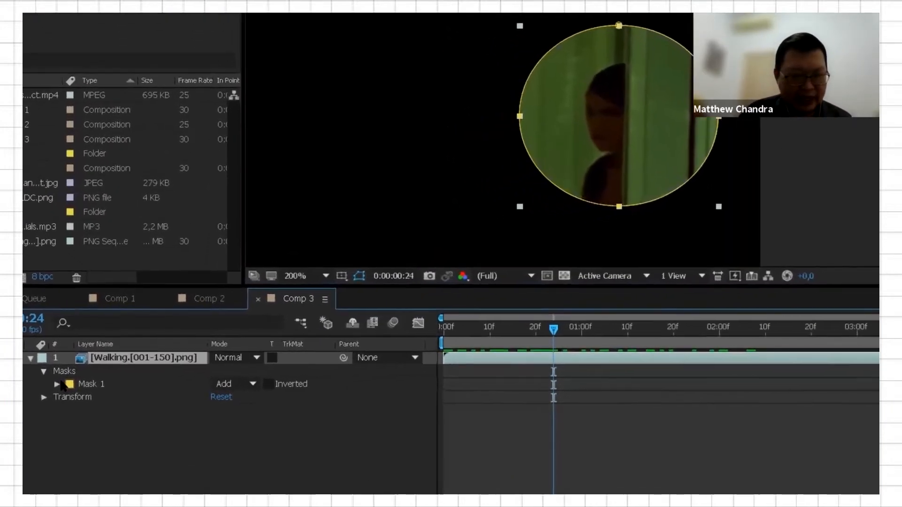
{"action": "left_click", "coordinate": [39, 399]}
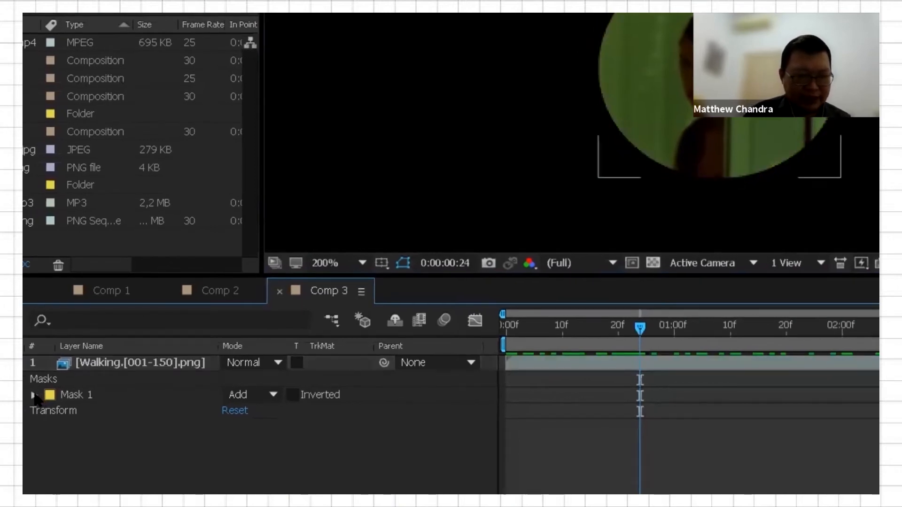
{"action": "left_click", "coordinate": [34, 396]}
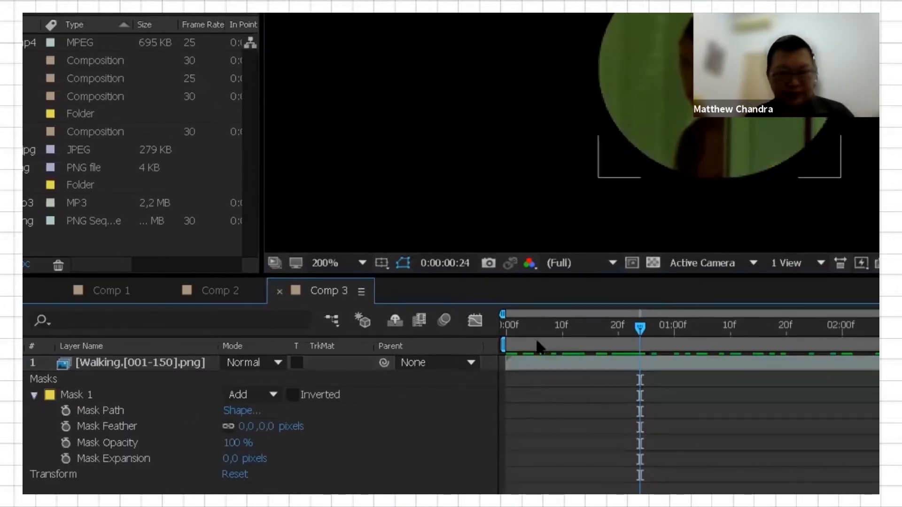
{"action": "left_click", "coordinate": [251, 403]}
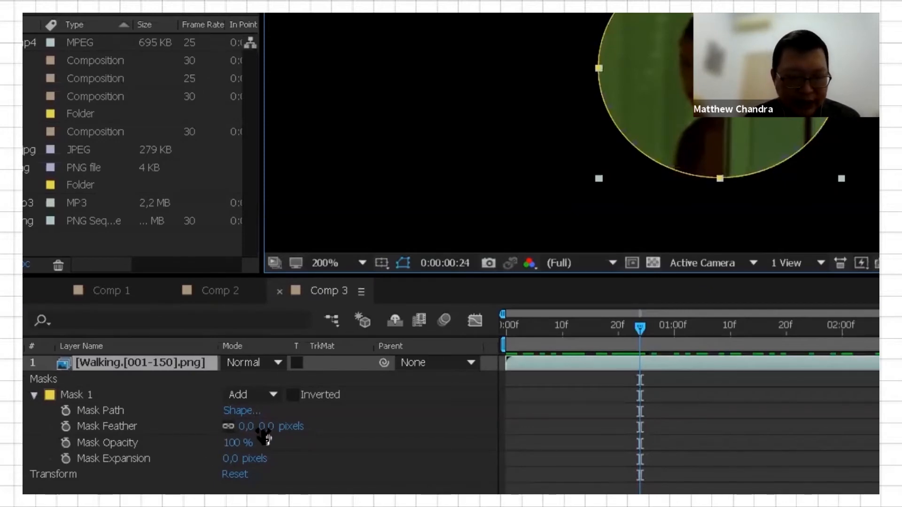
{"action": "left_click_drag", "start_coordinate": [269, 426], "coordinate": [306, 426]}
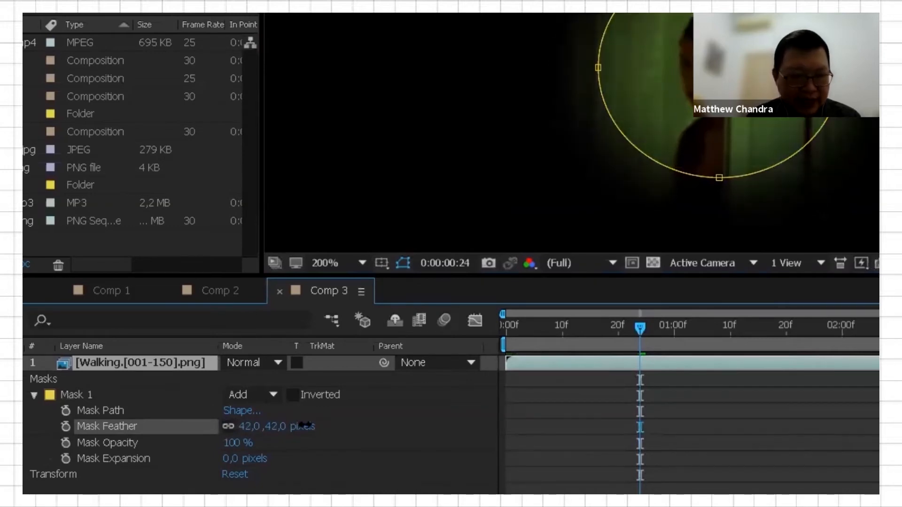
{"action": "left_click_drag", "start_coordinate": [238, 444], "coordinate": [303, 446]}
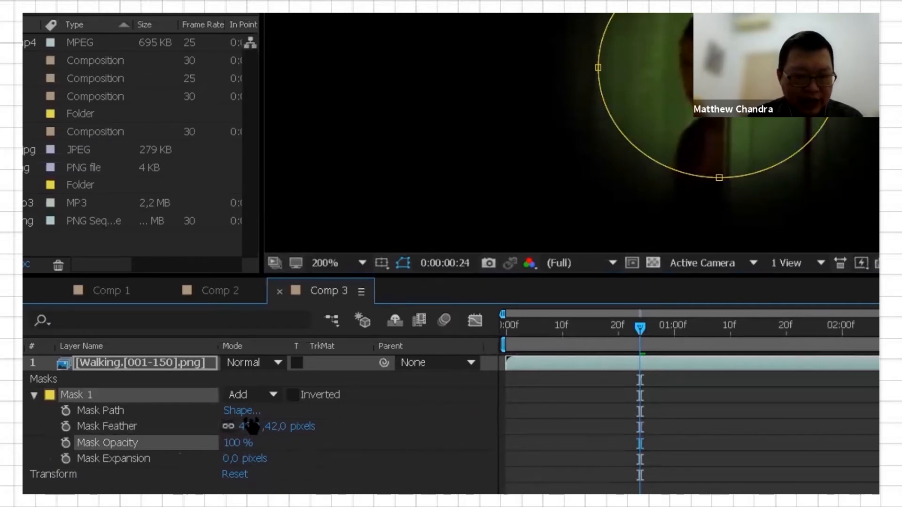
Try inverting Mask 1 and switching its mode to Subtract, restoring the non-inverted Add mode each time.
{"action": "left_click", "coordinate": [292, 395]}
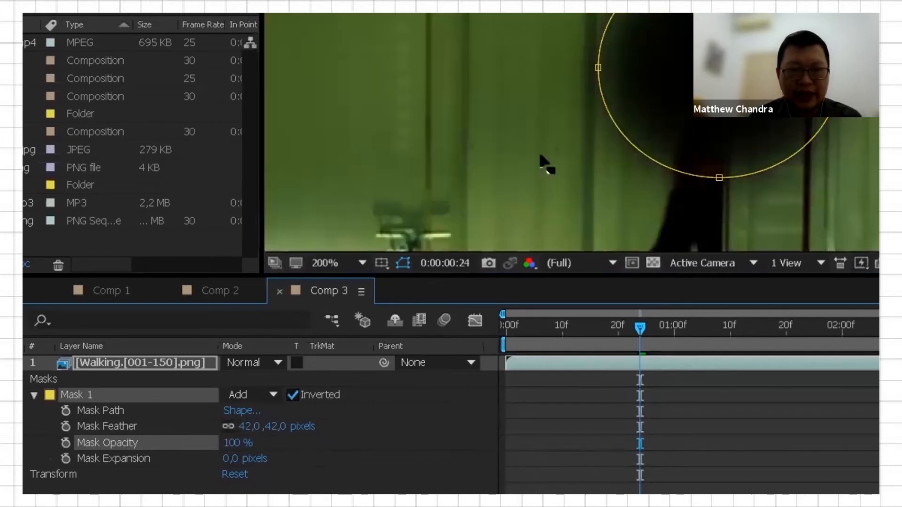
{"action": "scroll", "coordinate": [548, 177], "scroll_direction": "down", "scroll_amount": 2}
{"action": "left_click_drag", "start_coordinate": [553, 192], "coordinate": [583, 193]}
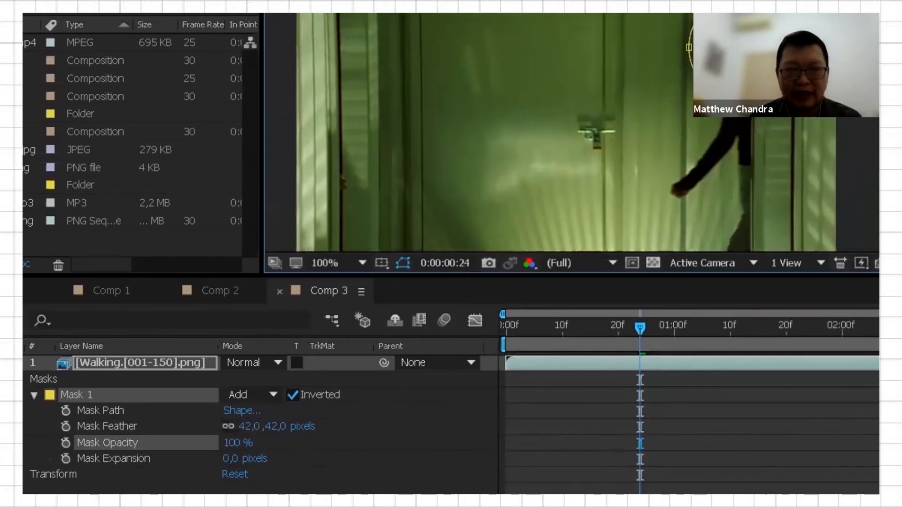
{"action": "left_click", "coordinate": [291, 396]}
{"action": "left_click", "coordinate": [274, 396]}
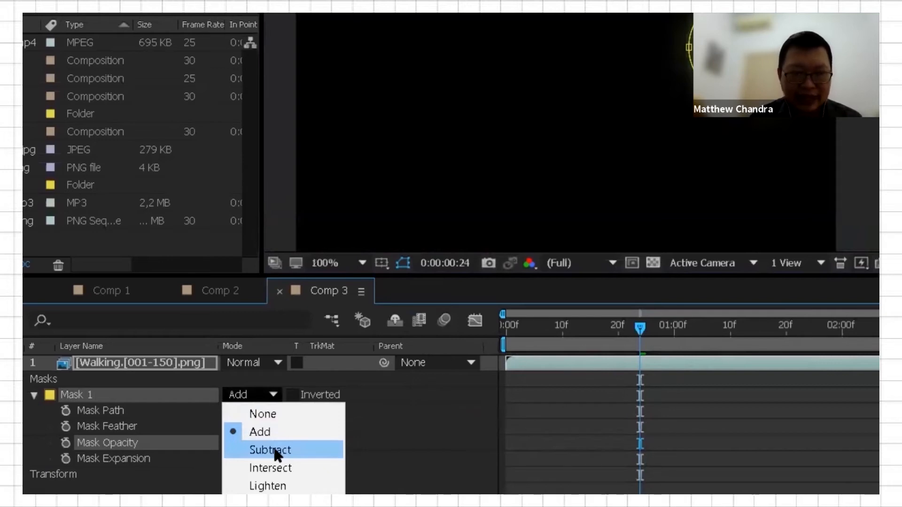
{"action": "left_click", "coordinate": [276, 451]}
{"action": "left_click", "coordinate": [272, 396]}
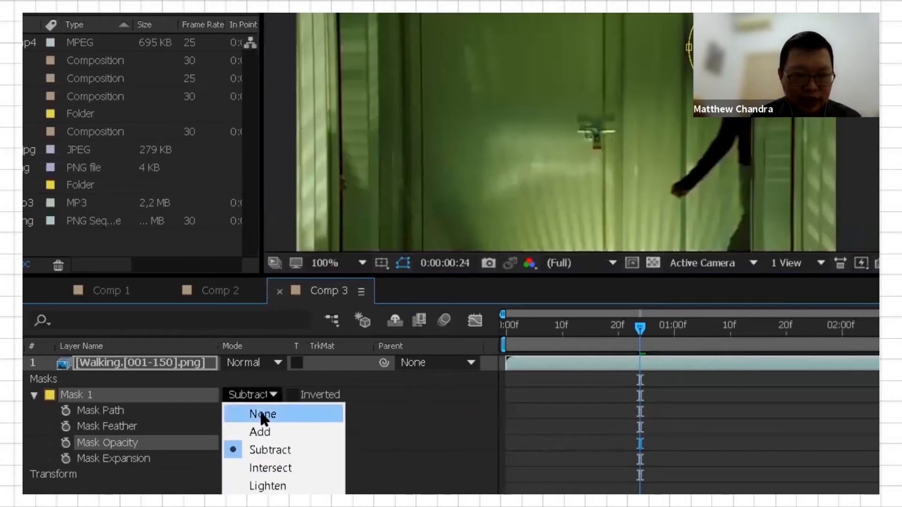
{"action": "left_click", "coordinate": [261, 430]}
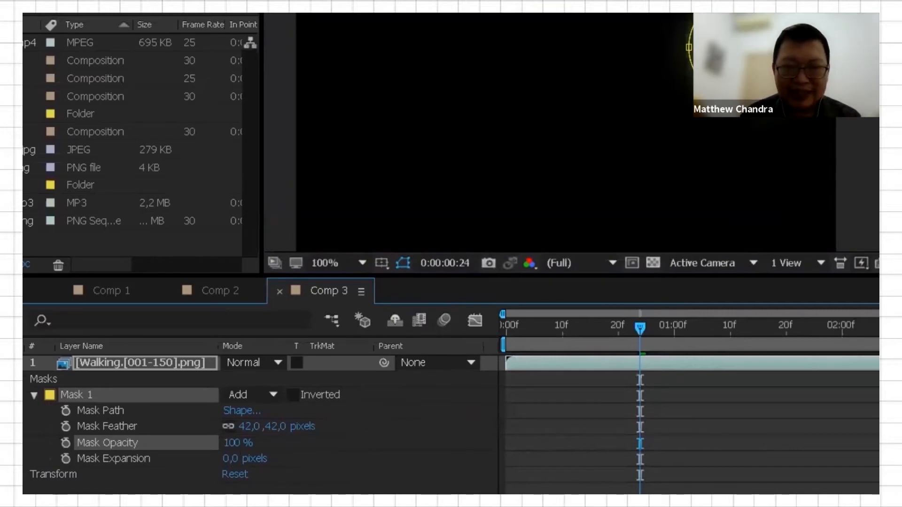
Set Mask 1's Mask Expansion to 5 pixels while viewing the woman's head up close.
{"action": "scroll", "coordinate": [661, 149], "scroll_direction": "up", "scroll_amount": 1}
{"action": "left_click_drag", "start_coordinate": [661, 148], "coordinate": [638, 129]}
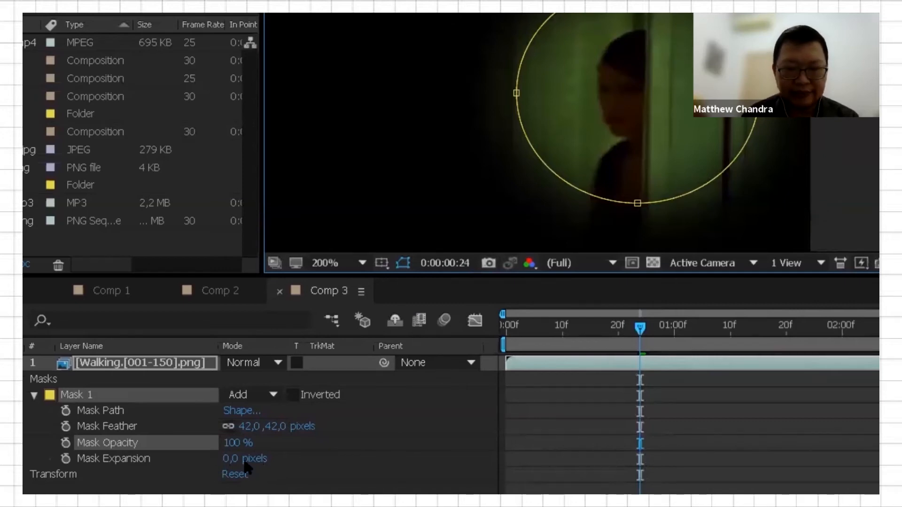
{"action": "mouse_move", "coordinate": [234, 458]}
{"action": "left_mouse_down"}
{"action": "mouse_move", "coordinate": [243, 458]}
{"action": "mouse_move", "coordinate": [225, 456]}
{"action": "mouse_move", "coordinate": [234, 456]}
{"action": "left_mouse_up"}
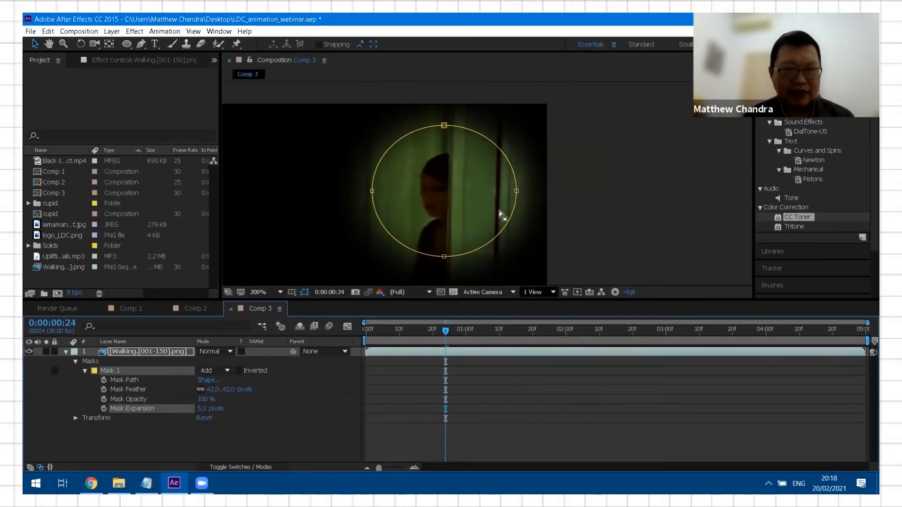
Preview the woman's walk, return to 0:00:00:24 and start keyframing Mask 1's Mask Path there.
{"action": "left_click_drag", "start_coordinate": [500, 211], "coordinate": [654, 161]}
{"action": "scroll", "coordinate": [609, 190], "scroll_direction": "down", "scroll_amount": 1}
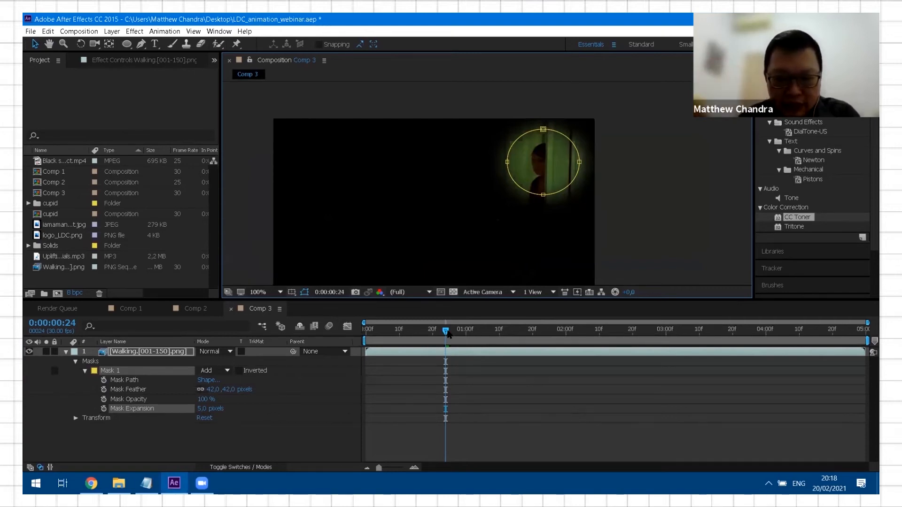
{"action": "key", "text": "space"}
{"action": "left_click_drag", "start_coordinate": [664, 331], "coordinate": [488, 331]}
{"action": "left_click_drag", "start_coordinate": [583, 331], "coordinate": [446, 350]}
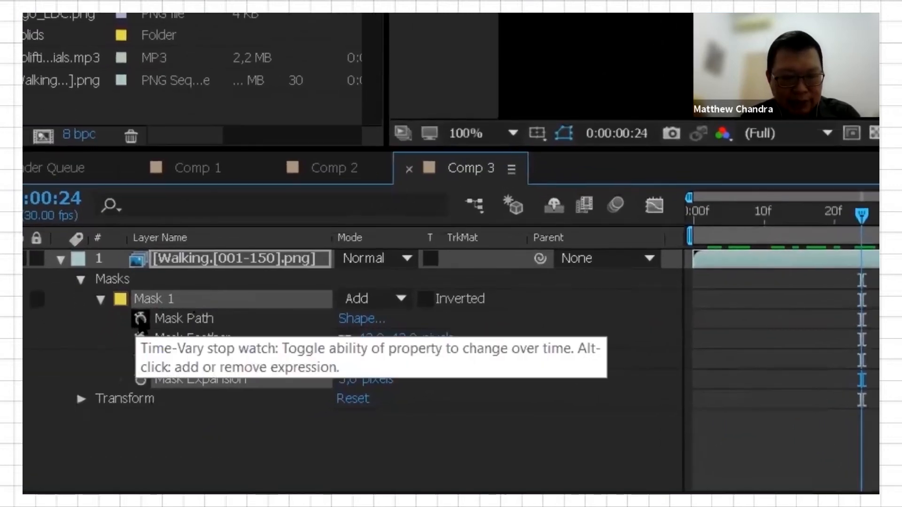
{"action": "left_click", "coordinate": [140, 319]}
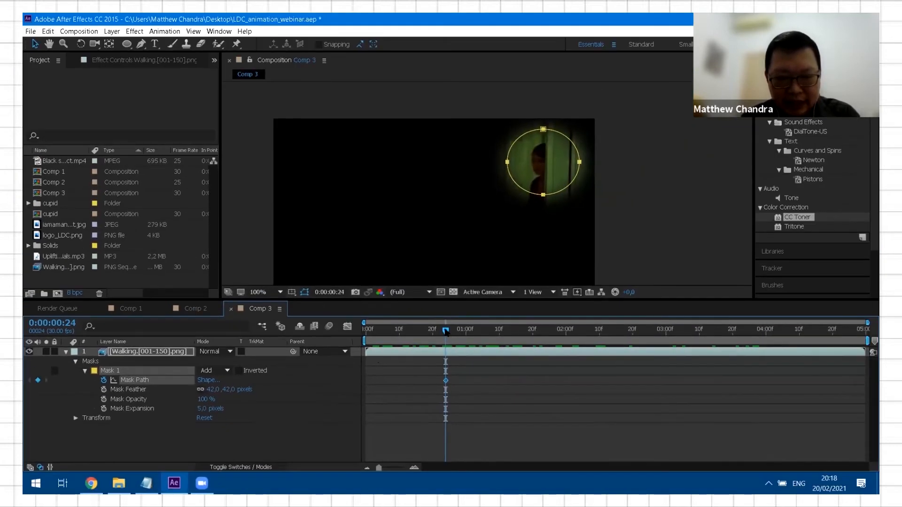
At 0:00:01:10, select Mask 1 on its own and move it onto the woman's head to keyframe its path.
{"action": "left_click_drag", "start_coordinate": [446, 331], "coordinate": [499, 345]}
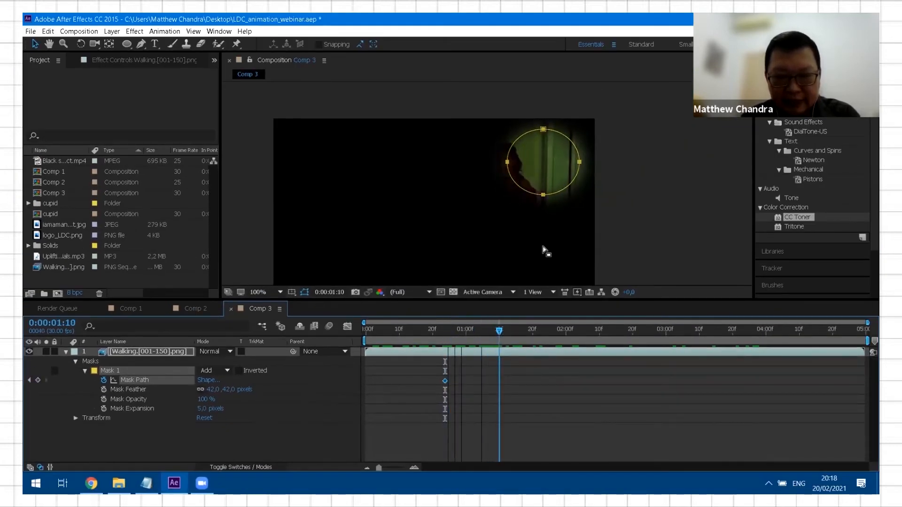
{"action": "left_click", "coordinate": [550, 183]}
{"action": "left_click", "coordinate": [555, 188]}
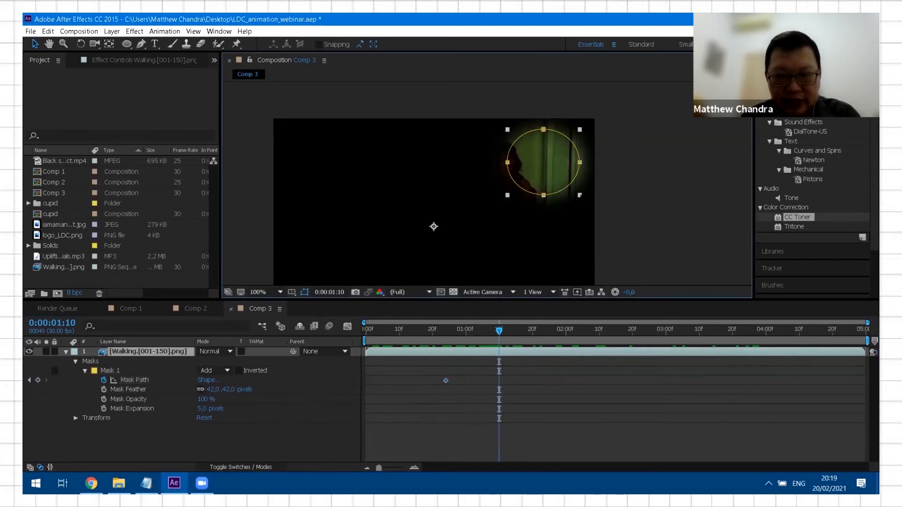
{"action": "left_click", "coordinate": [630, 196]}
{"action": "left_click", "coordinate": [561, 182]}
{"action": "left_click_drag", "start_coordinate": [565, 188], "coordinate": [475, 186]}
{"action": "key", "text": "ctrl+z"}
Reposition Mask 1 over the woman's head at 0:00:02:00, 0:00:02:20 and 0:00:03:10 to add further Mask Path keyframes.
{"action": "left_click_drag", "start_coordinate": [498, 331], "coordinate": [565, 355]}
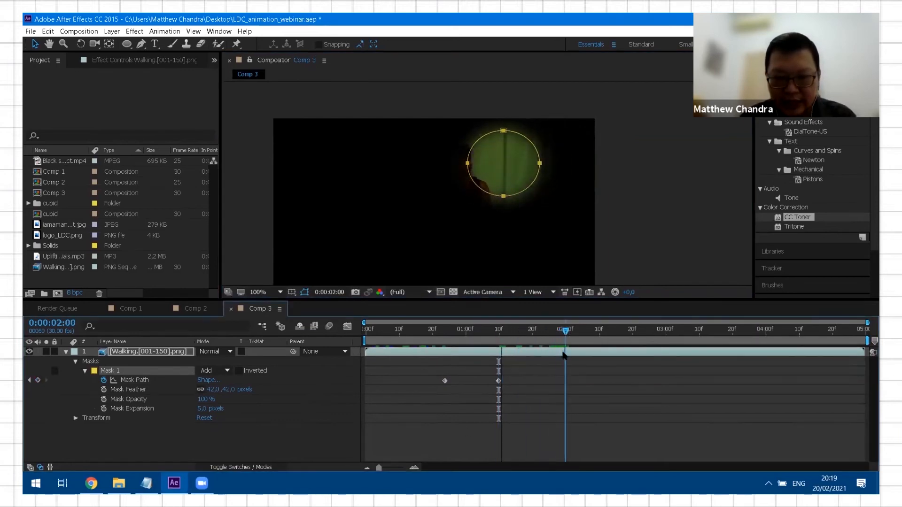
{"action": "left_click_drag", "start_coordinate": [474, 189], "coordinate": [429, 186]}
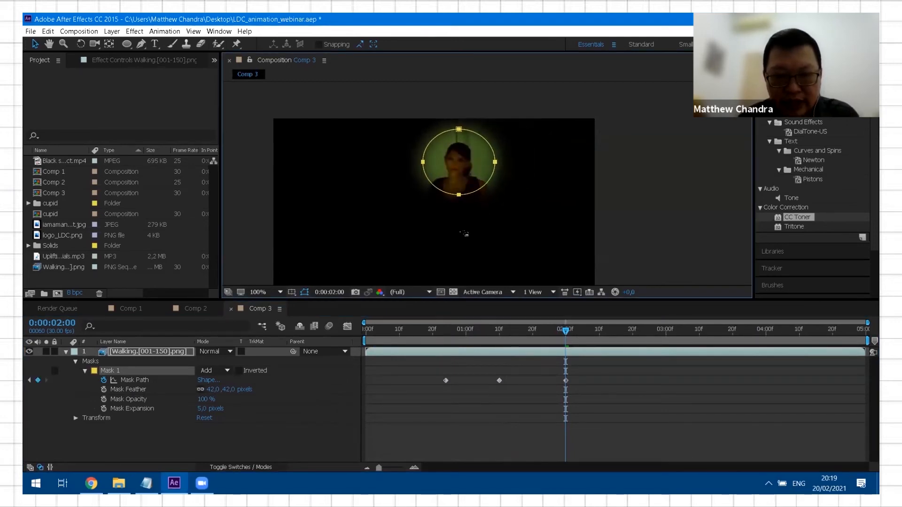
{"action": "left_click_drag", "start_coordinate": [567, 335], "coordinate": [633, 358]}
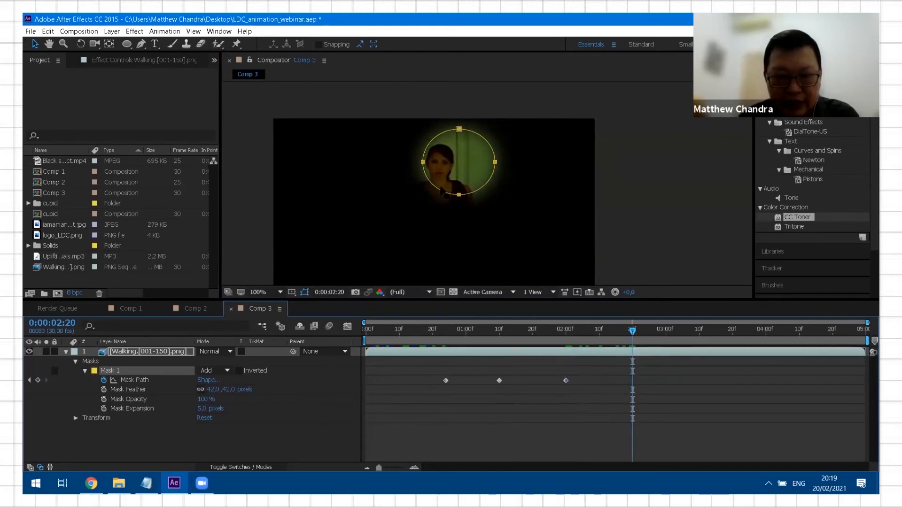
{"action": "left_click_drag", "start_coordinate": [436, 194], "coordinate": [418, 197]}
{"action": "left_click_drag", "start_coordinate": [632, 331], "coordinate": [699, 359]}
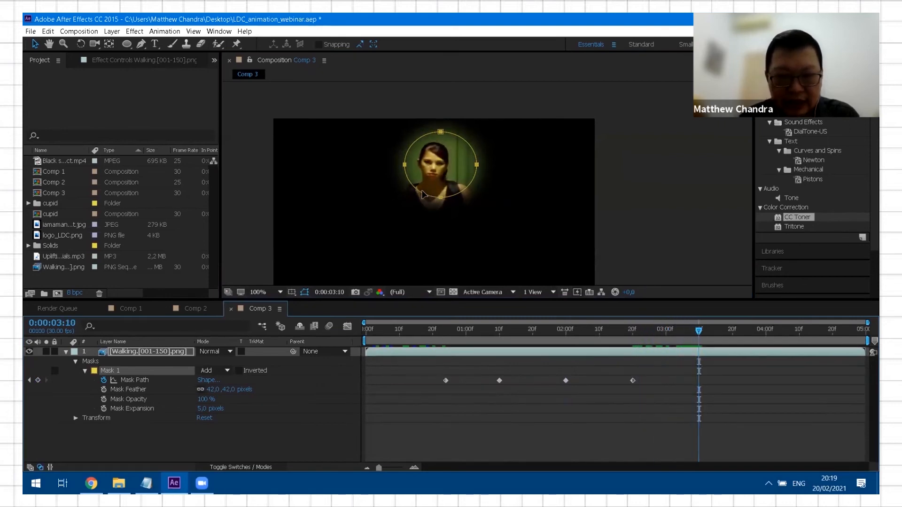
{"action": "left_click_drag", "start_coordinate": [421, 197], "coordinate": [413, 197]}
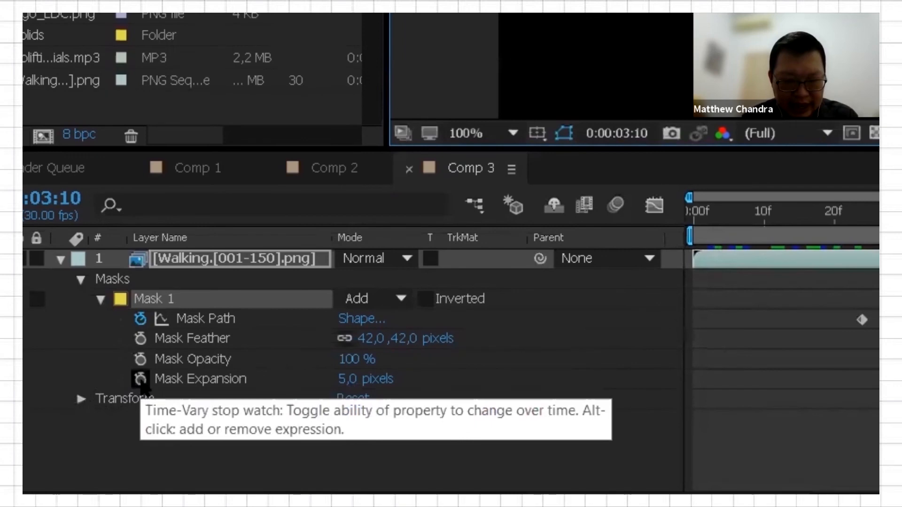
Keyframe Mask Expansion at 0:00:03:10 with 5 pixels and increase its value at 0:00:04:00.
{"action": "left_click", "coordinate": [140, 379]}
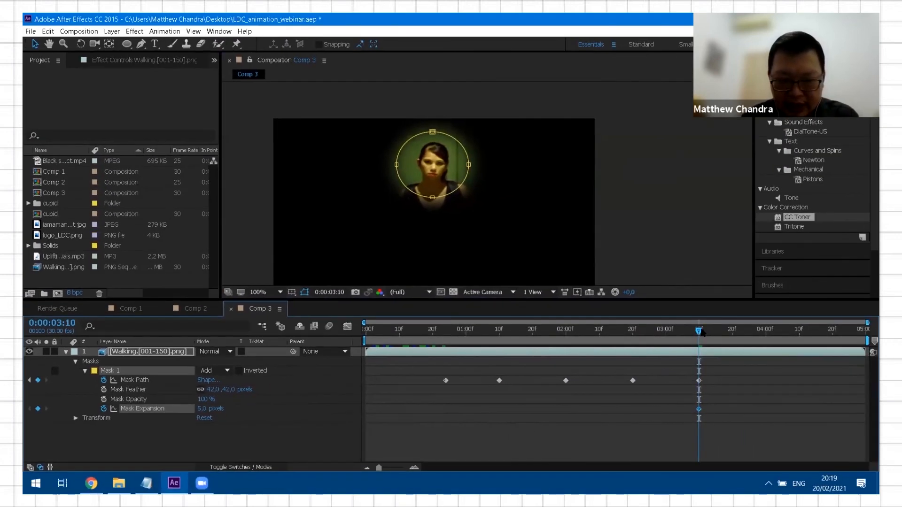
{"action": "left_click_drag", "start_coordinate": [700, 332], "coordinate": [768, 344]}
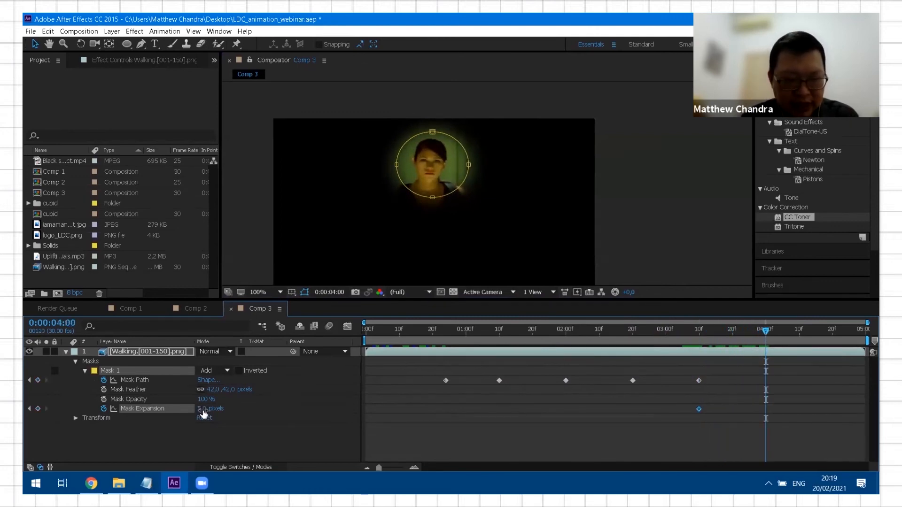
{"action": "left_click_drag", "start_coordinate": [215, 410], "coordinate": [233, 410]}
Play and scrub the composition with nothing selected to check how the feathered mask follows the woman and expands.
{"action": "key", "text": "space"}
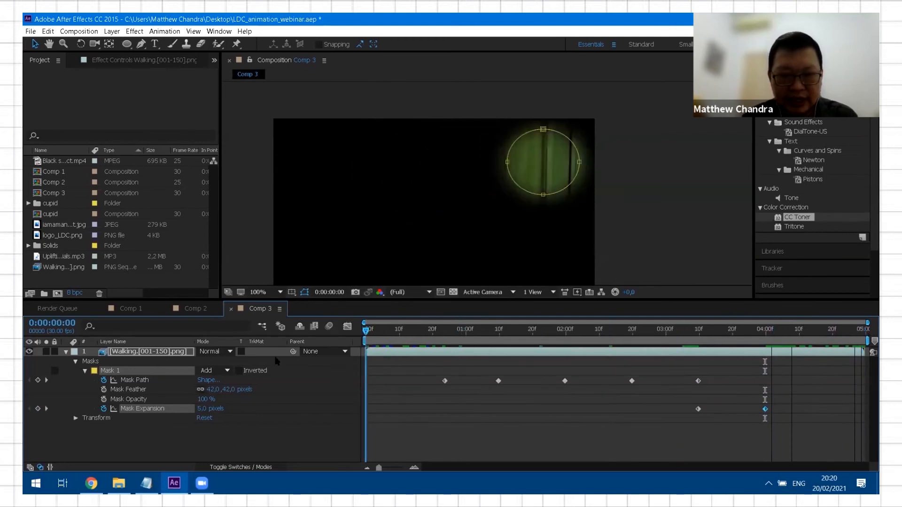
{"action": "left_click", "coordinate": [661, 222]}
{"action": "key", "text": "space"}
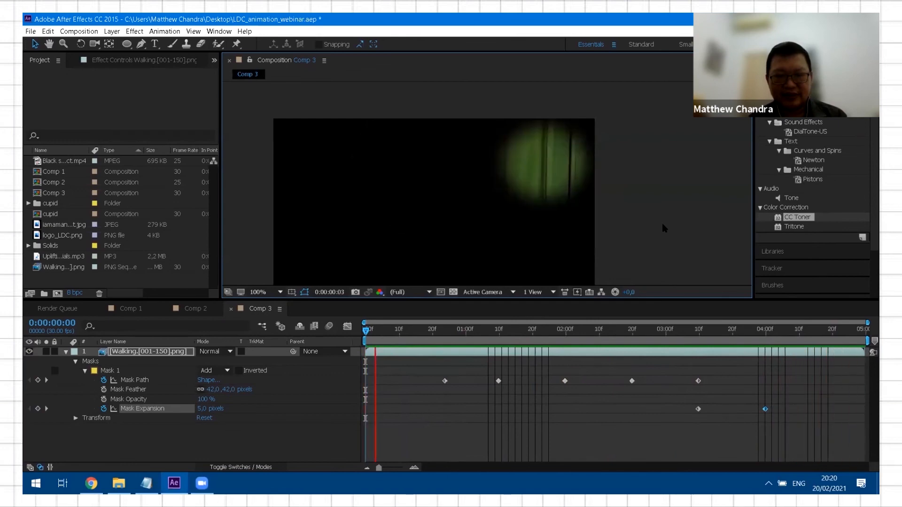
{"action": "left_click_drag", "start_coordinate": [489, 333], "coordinate": [465, 348]}
{"action": "left_click_drag", "start_coordinate": [485, 351], "coordinate": [486, 331]}
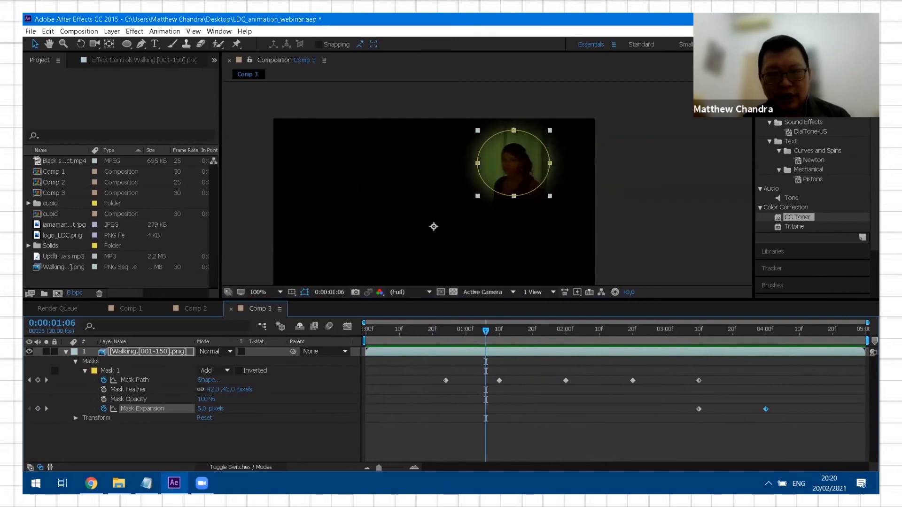
{"action": "scroll", "coordinate": [487, 183], "scroll_direction": "down", "scroll_amount": 1}
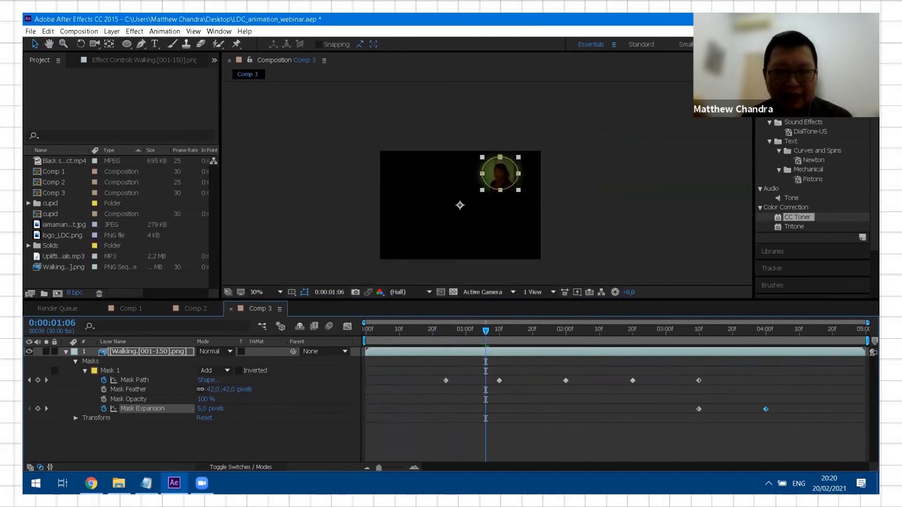
{"action": "left_click", "coordinate": [605, 191]}
{"action": "scroll", "coordinate": [487, 184], "scroll_direction": "up", "scroll_amount": 1}
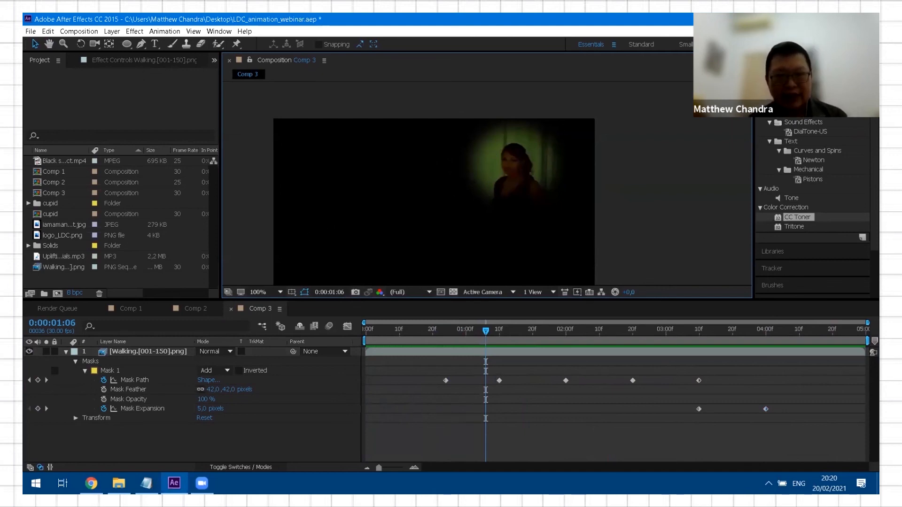
{"action": "left_click_drag", "start_coordinate": [519, 211], "coordinate": [524, 189]}
{"action": "scroll", "coordinate": [524, 189], "scroll_direction": "down", "scroll_amount": 1}
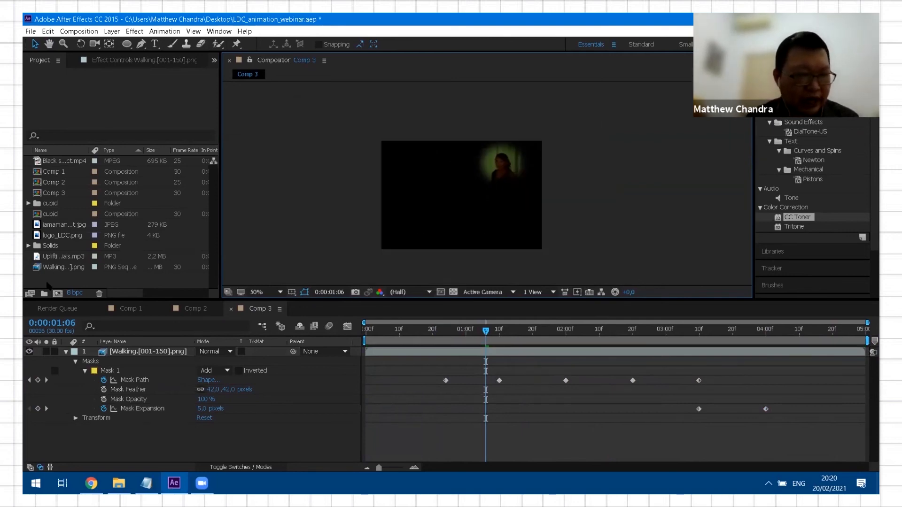
Place the iamaman JPEG beneath the Walking layer, scaled down to the composition's height, and preview the masked walk over it.
{"action": "left_click", "coordinate": [62, 226]}
{"action": "left_click_drag", "start_coordinate": [62, 225], "coordinate": [108, 437]}
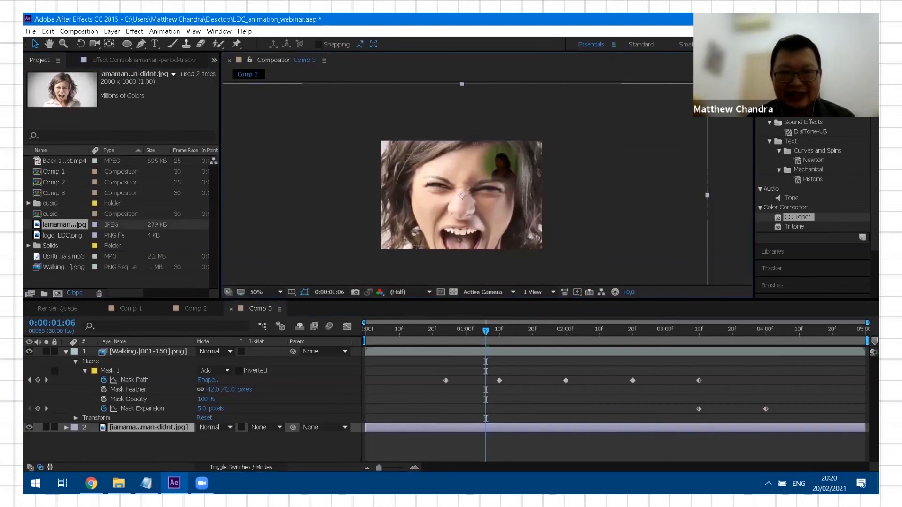
{"action": "left_click_drag", "start_coordinate": [707, 84], "coordinate": [619, 140]}
{"action": "left_click", "coordinate": [552, 100]}
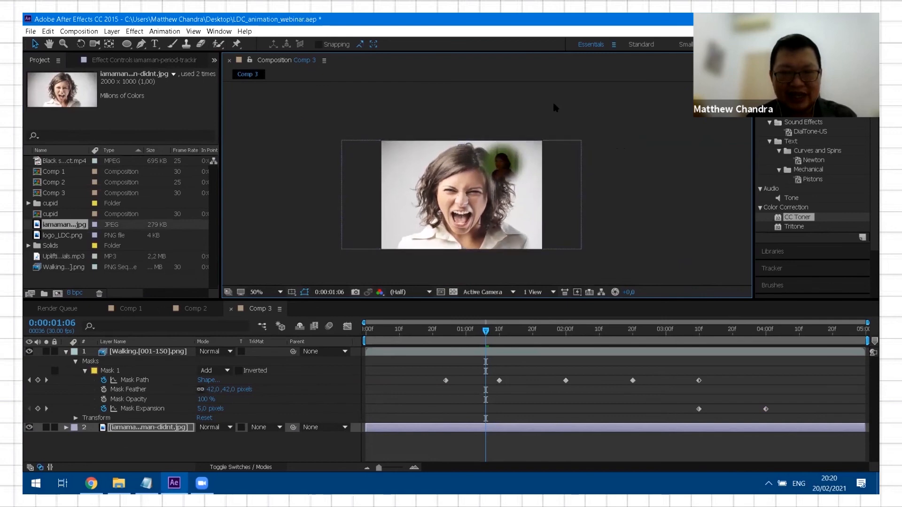
{"action": "scroll", "coordinate": [540, 113], "scroll_direction": "up", "scroll_amount": 1}
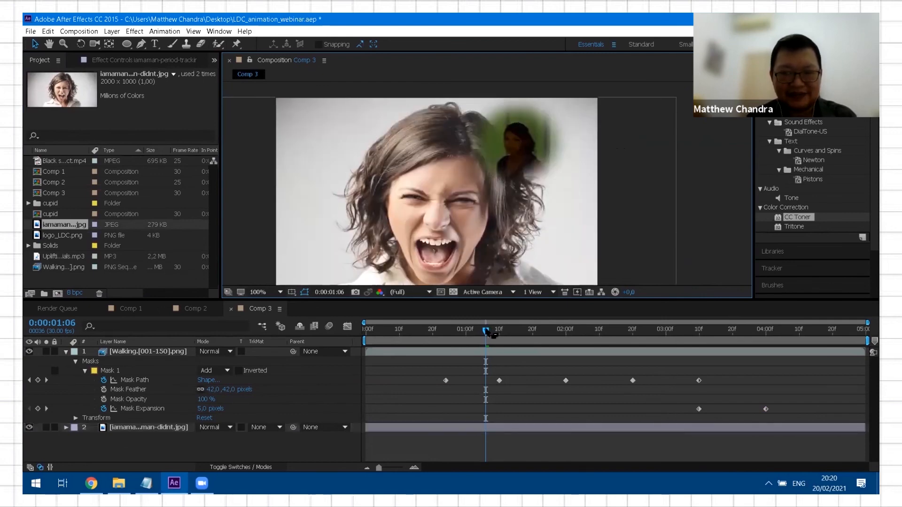
{"action": "left_click_drag", "start_coordinate": [405, 346], "coordinate": [653, 341]}
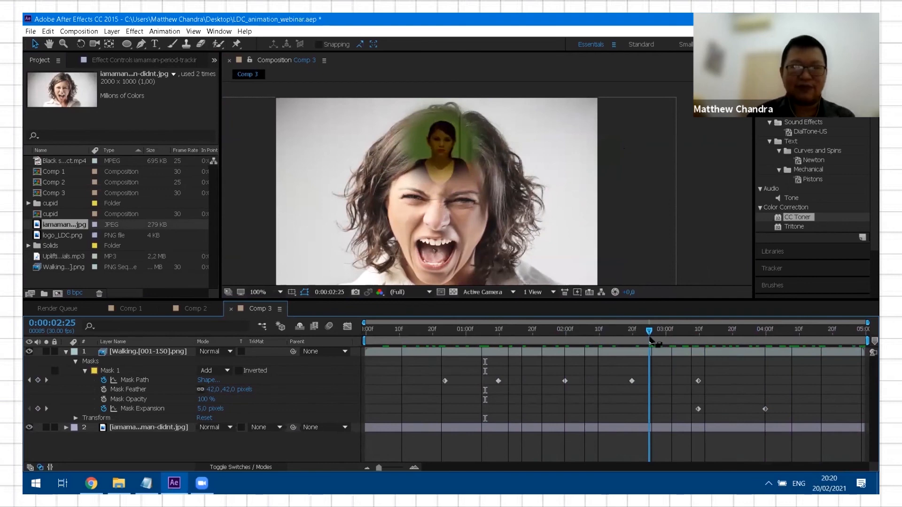